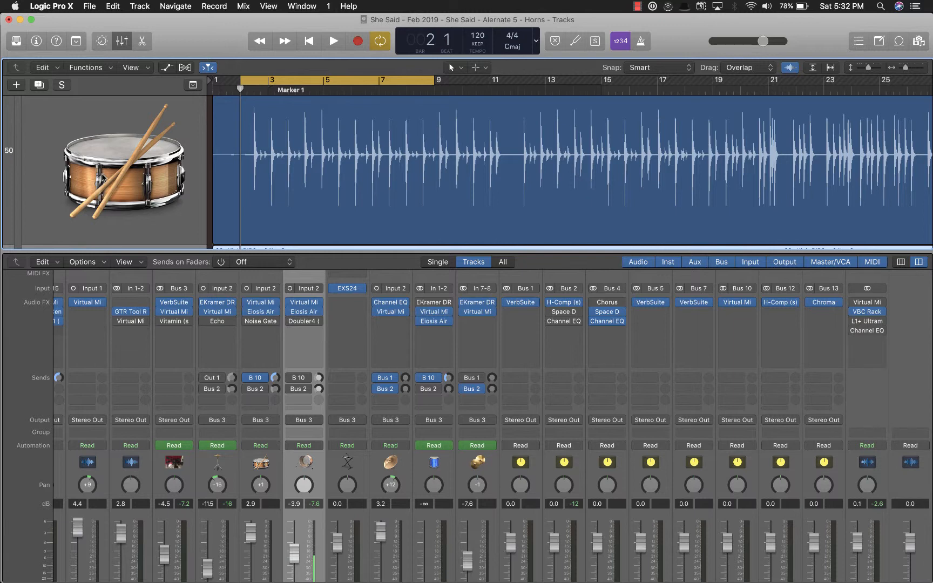
- Play the song with the Drums stack briefly soloed, and extend the end of the cycle range to bar 15
{"action": "key", "text": "space"}
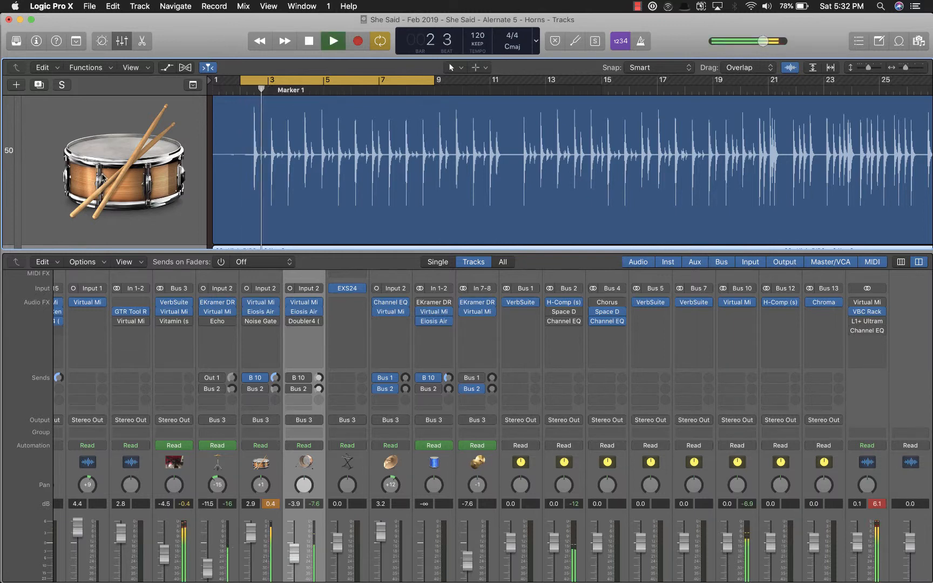
{"action": "key", "text": "z"}
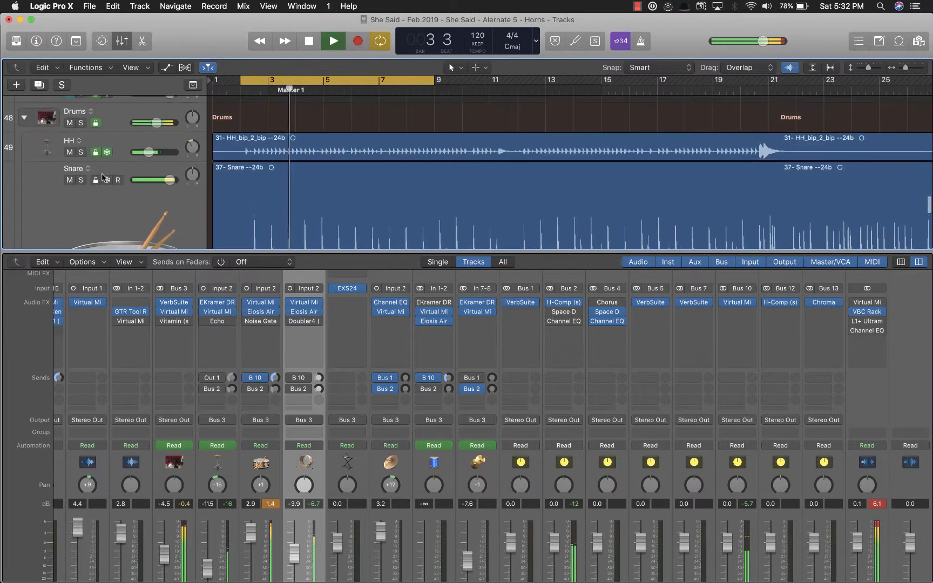
{"action": "left_click", "coordinate": [81, 123]}
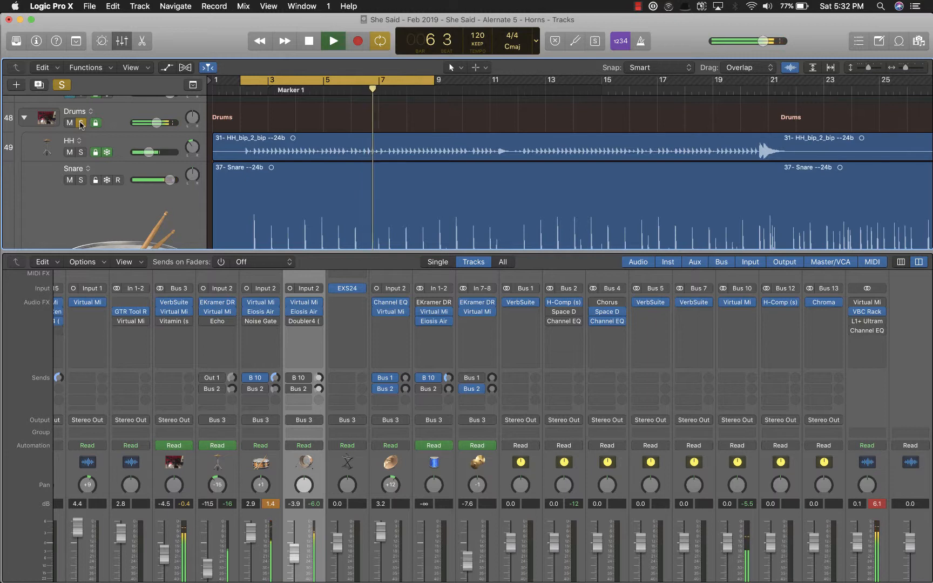
{"action": "left_click", "coordinate": [81, 124]}
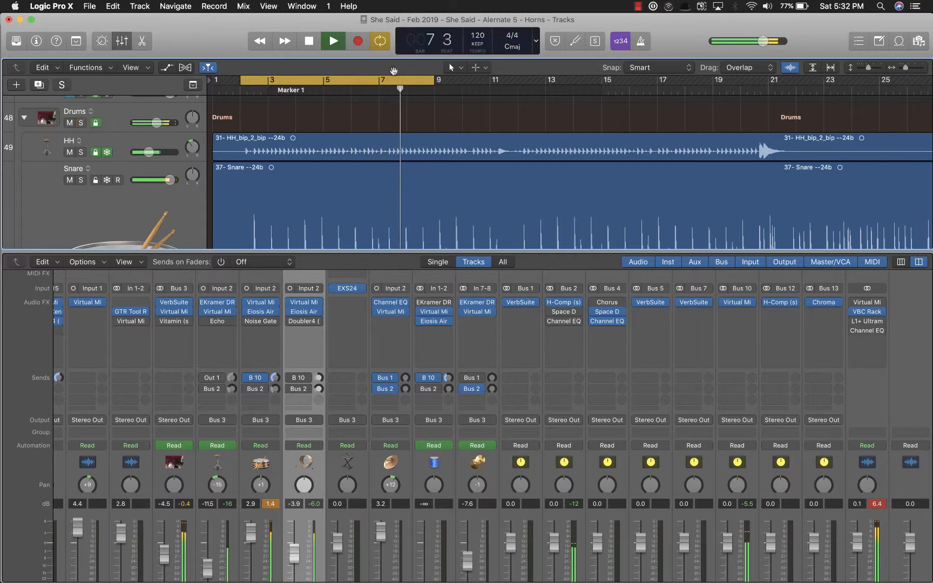
{"action": "left_click_drag", "start_coordinate": [434, 82], "coordinate": [606, 91]}
{"action": "key", "text": "space"}
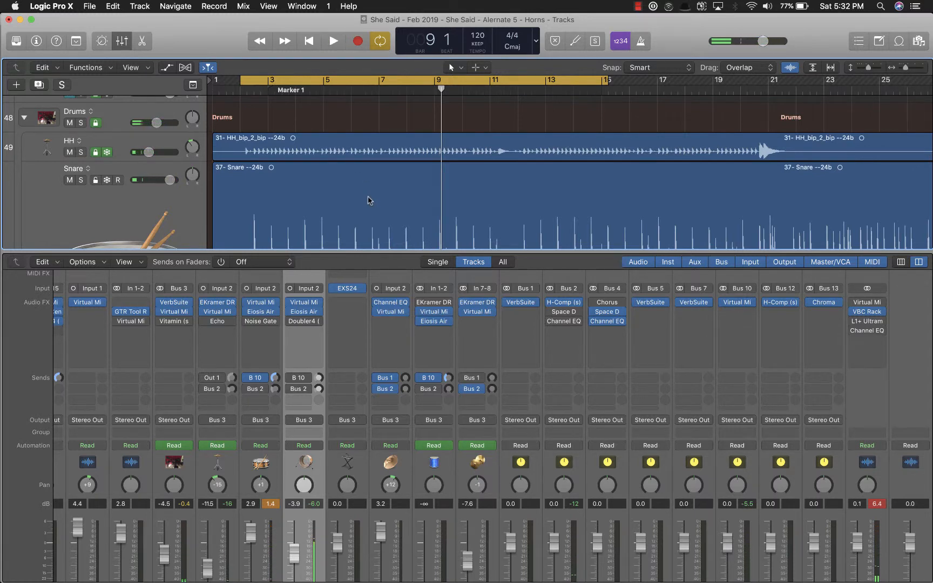
- Run drum replacement on the Snare track with the Snare instrument, Replacement mode and a relative threshold of -40.0 dB
{"action": "scroll", "coordinate": [370, 201], "scroll_direction": "down", "scroll_amount": 5}
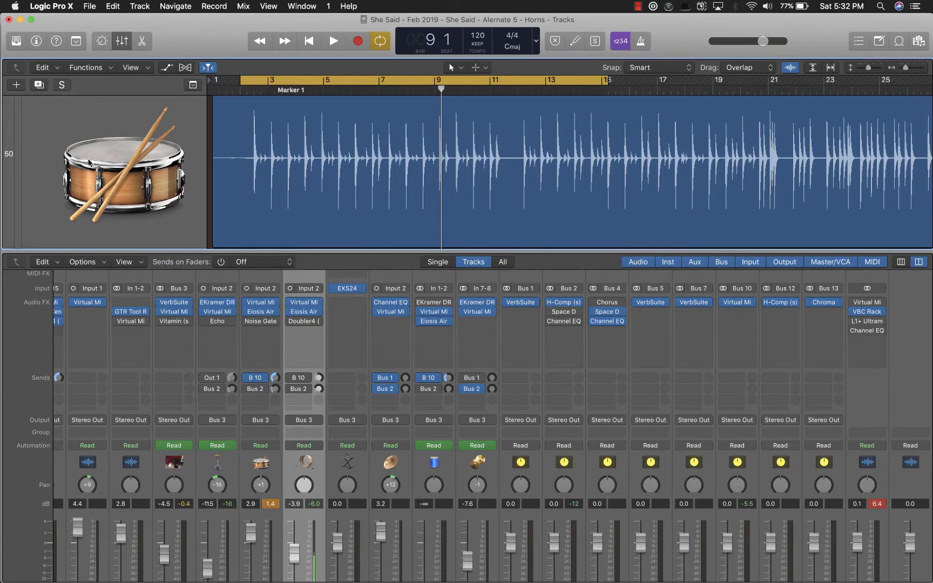
{"action": "left_click", "coordinate": [89, 162]}
{"action": "left_click", "coordinate": [141, 6]}
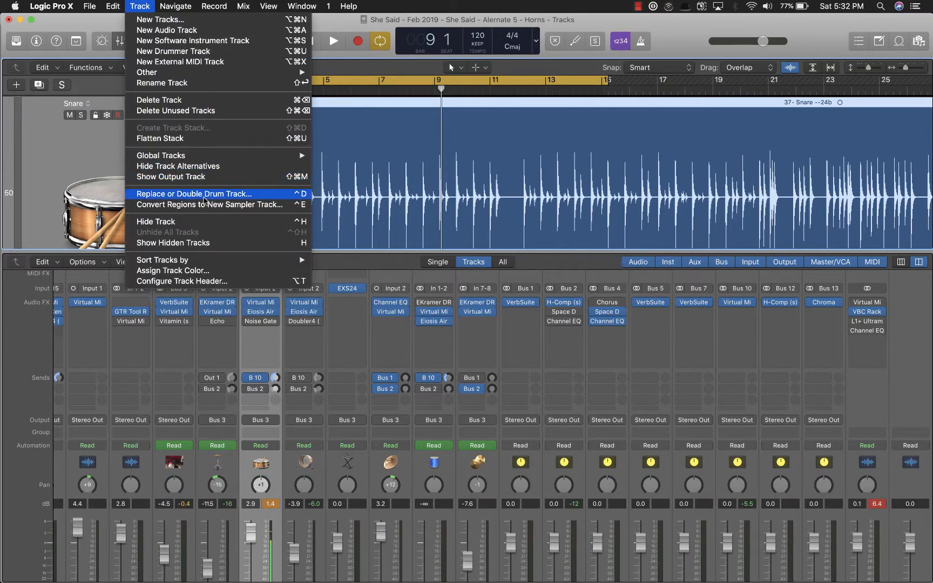
{"action": "left_click", "coordinate": [205, 197]}
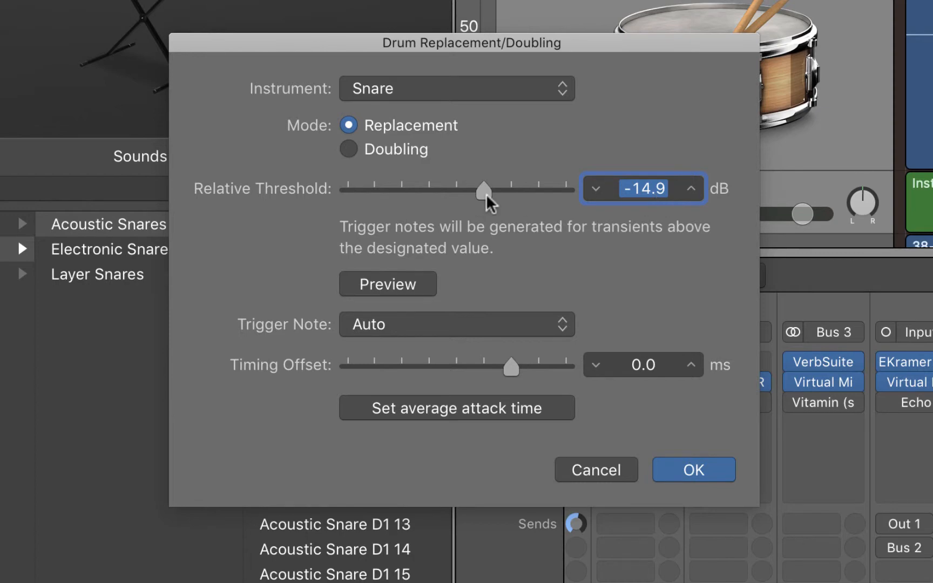
{"action": "left_click_drag", "start_coordinate": [485, 194], "coordinate": [274, 186]}
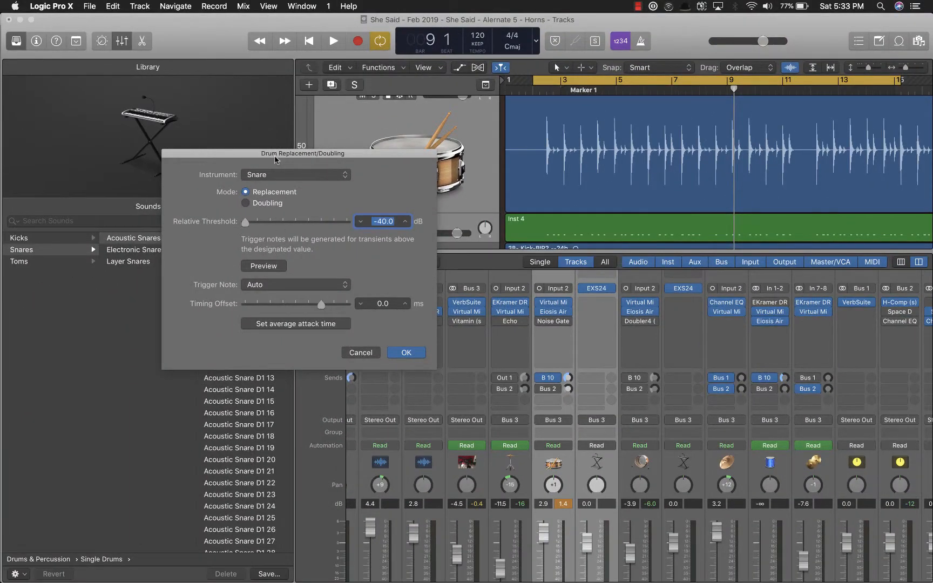
{"action": "left_click_drag", "start_coordinate": [277, 154], "coordinate": [421, 115]}
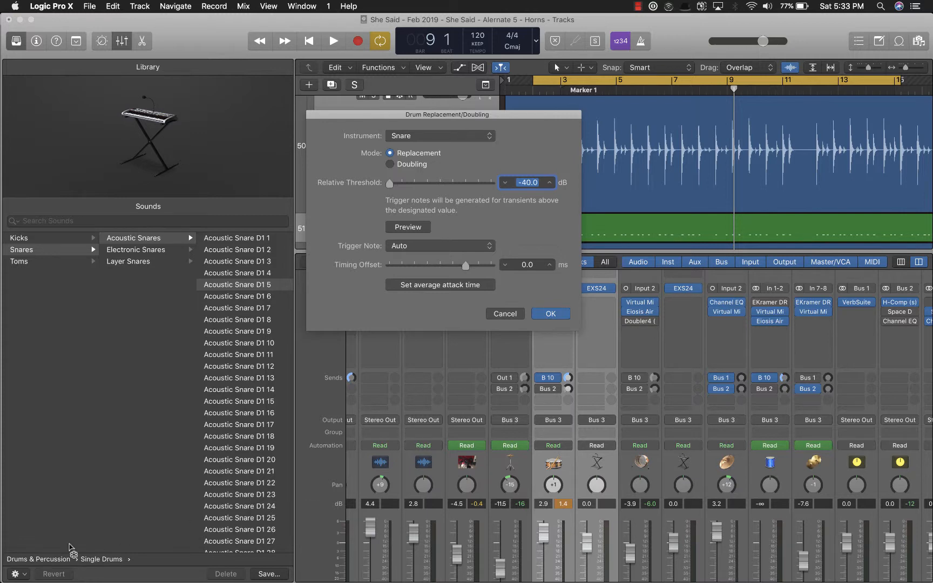
{"action": "left_click", "coordinate": [551, 314]}
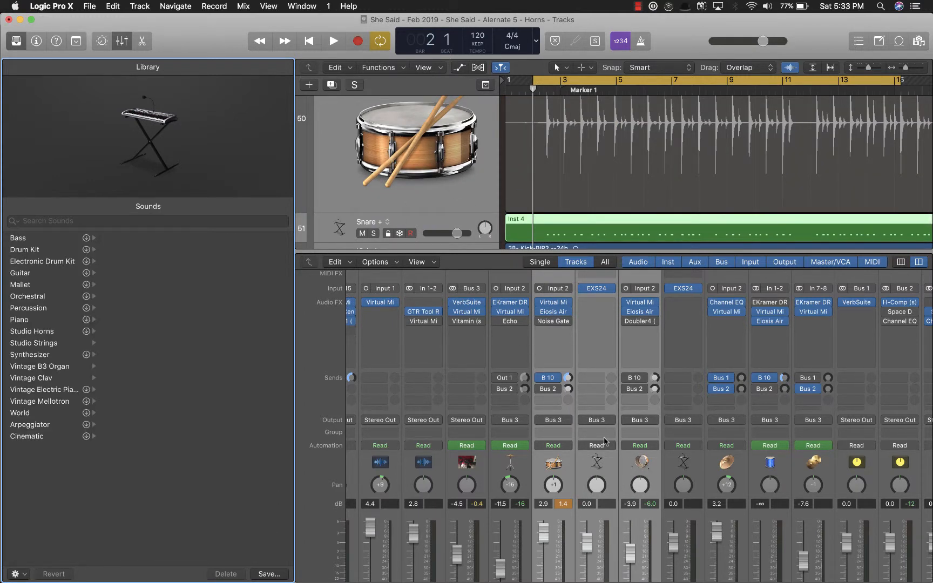
- Raise the selected drum channels together so Snare + sits at 2.4 dB, and audition Snare + soloed during playback
{"action": "key", "text": "space"}
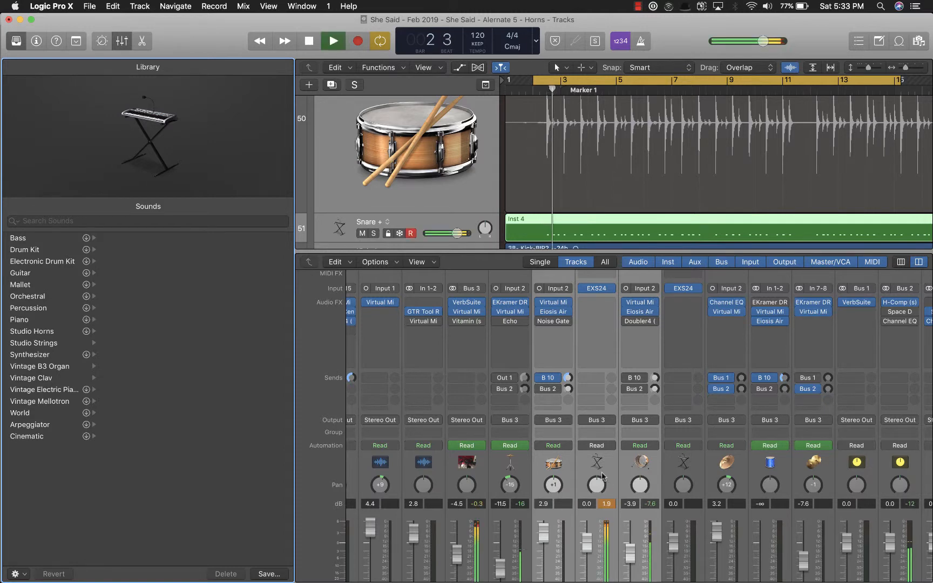
{"action": "left_click_drag", "start_coordinate": [587, 540], "coordinate": [587, 532]}
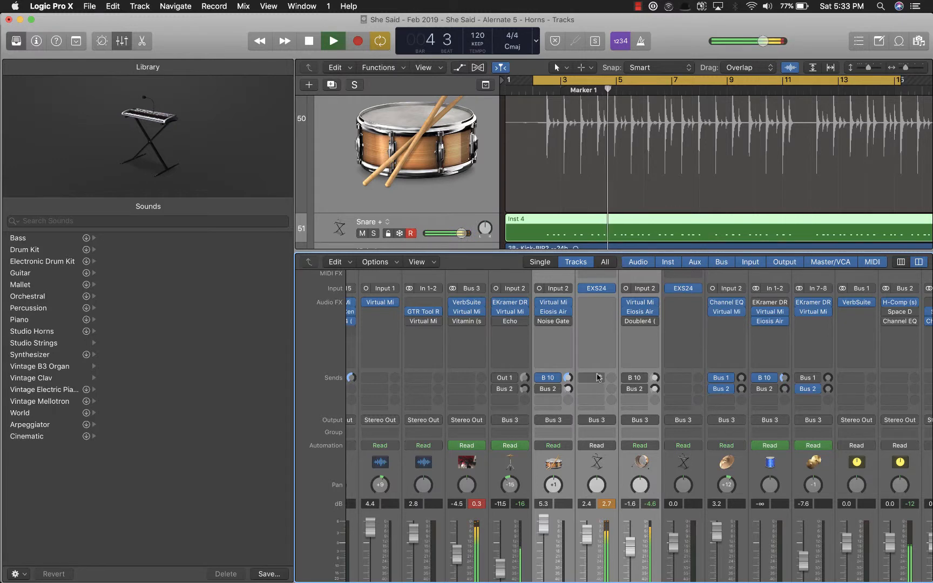
{"action": "left_click", "coordinate": [375, 233]}
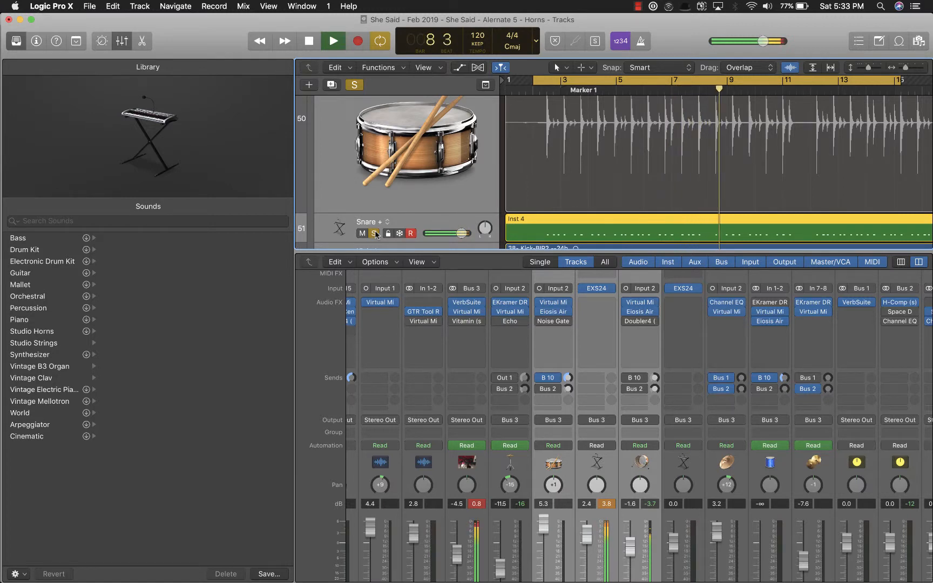
{"action": "key", "text": "space"}
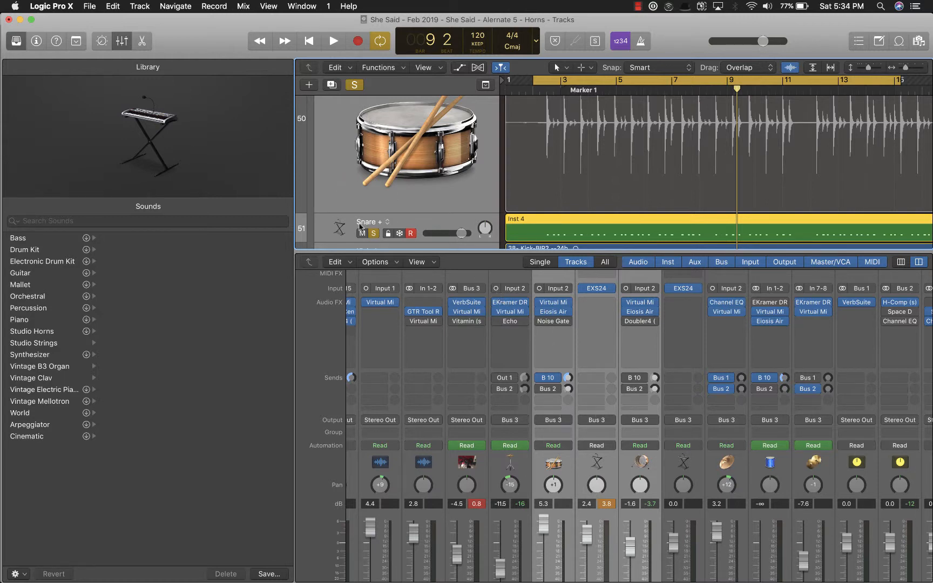
- Delete the Snare + track with its MIDI region and unmute the original Snare audio region
{"action": "left_click", "coordinate": [336, 219]}
{"action": "key", "text": "Delete"}
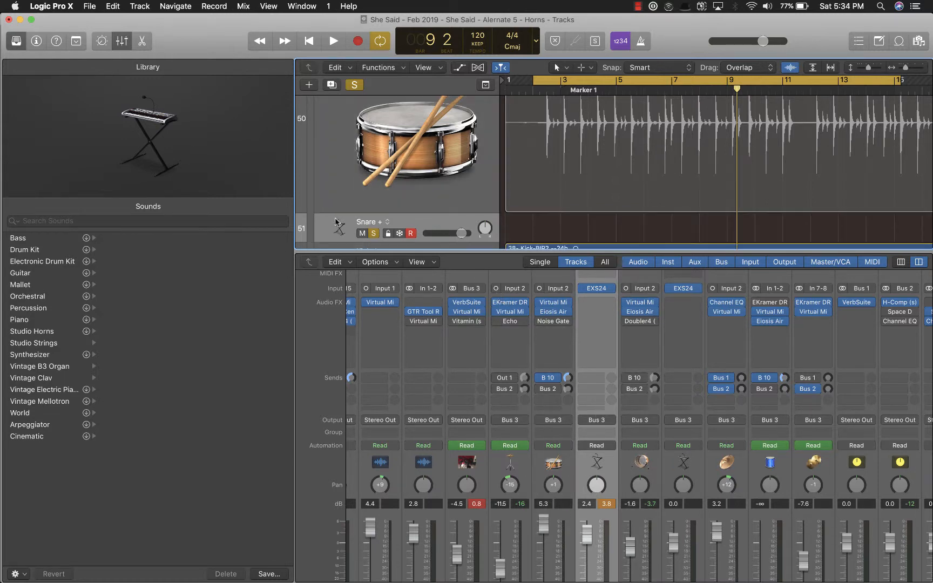
{"action": "key", "text": "Delete"}
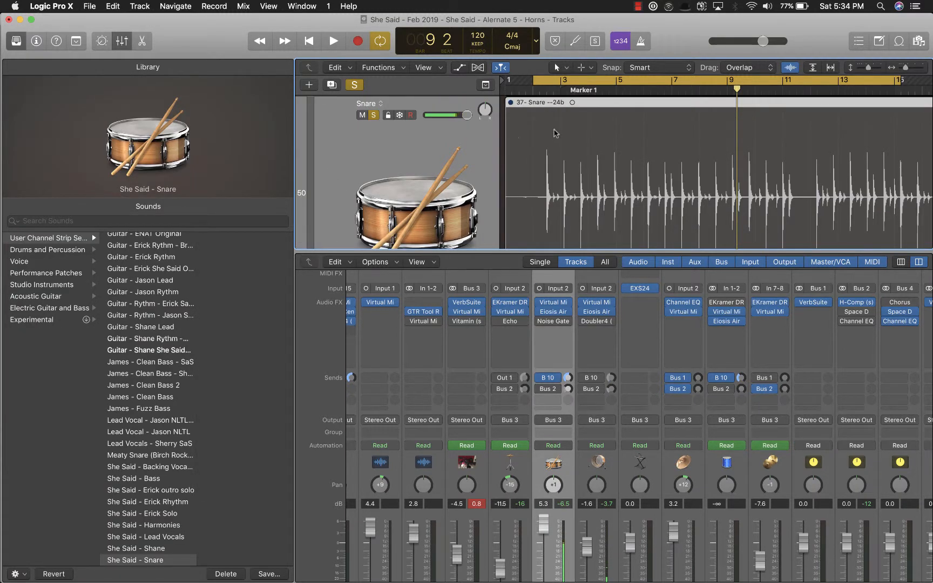
{"action": "right_click", "coordinate": [566, 102]}
{"action": "left_click", "coordinate": [581, 105]}
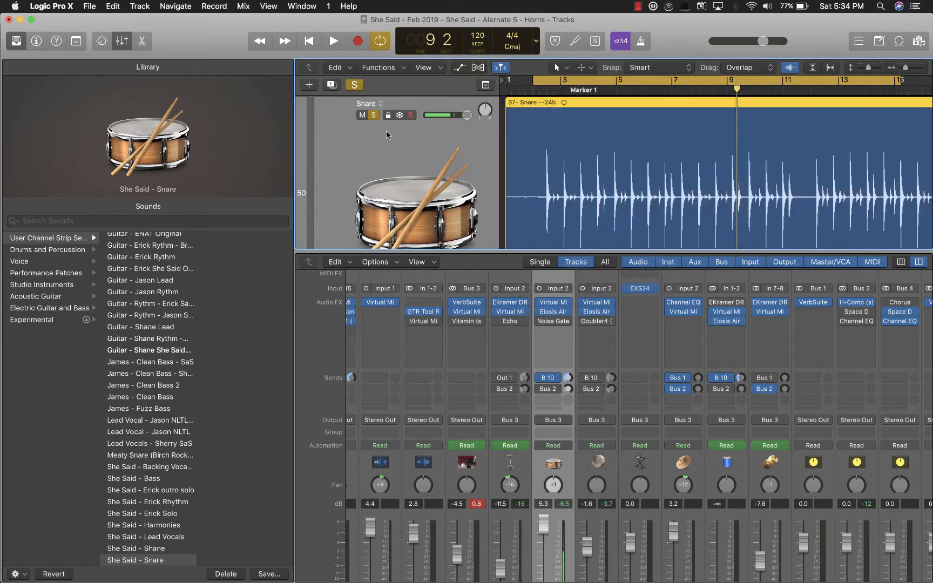
- Remove the solo from the Snare track and solo the Drums stack instead
{"action": "scroll", "coordinate": [358, 153], "scroll_direction": "up", "scroll_amount": 3}
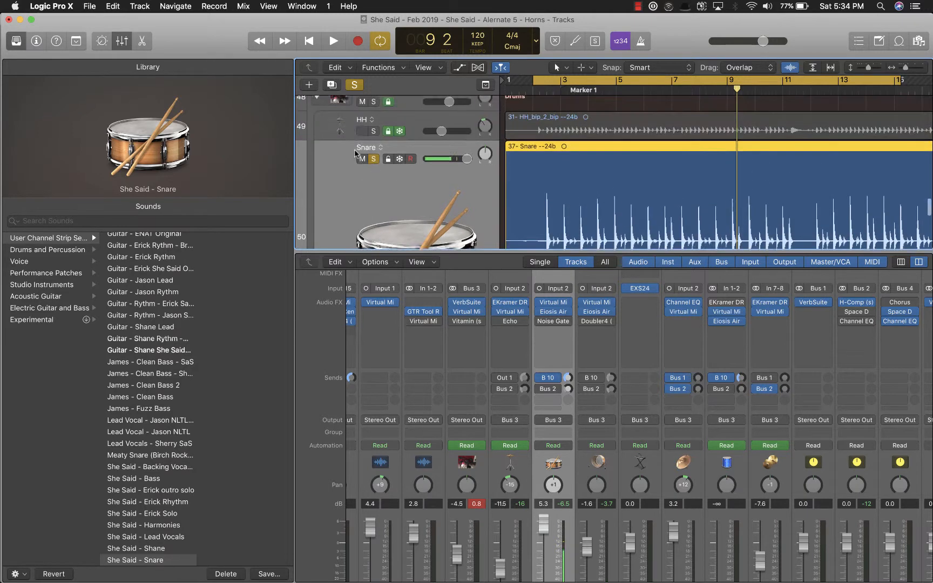
{"action": "left_click", "coordinate": [373, 179]}
{"action": "left_click", "coordinate": [373, 122]}
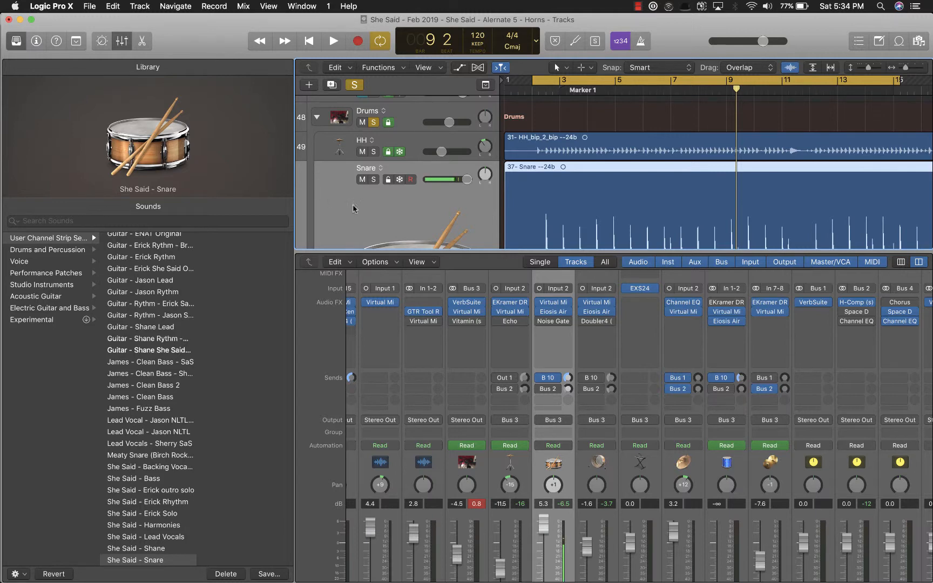
- Open drum replacement for the Snare track, set the relative threshold to -14.9 dB and move the dialog clear of the tracks
{"action": "scroll", "coordinate": [357, 208], "scroll_direction": "down", "scroll_amount": 5}
{"action": "scroll", "coordinate": [338, 159], "scroll_direction": "up", "scroll_amount": 2}
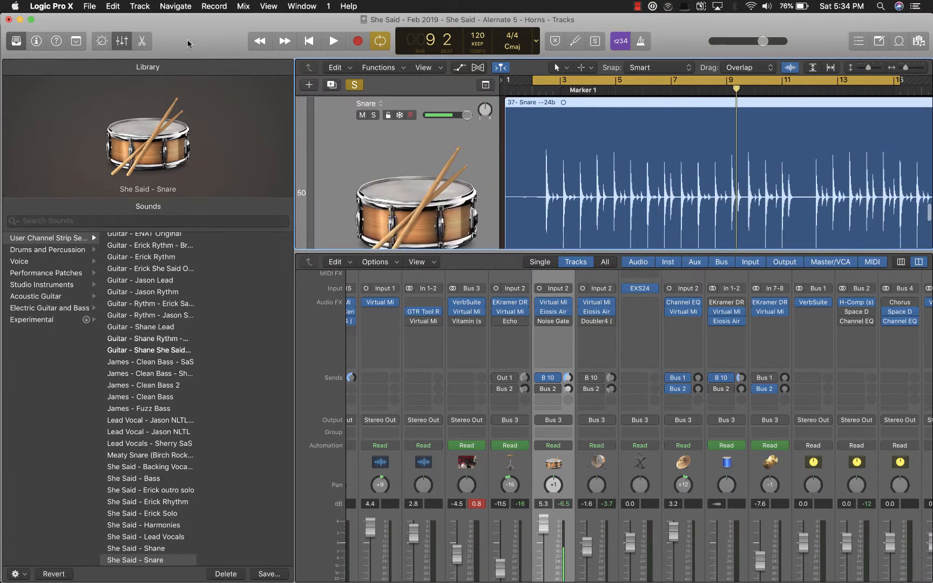
{"action": "left_click", "coordinate": [143, 8]}
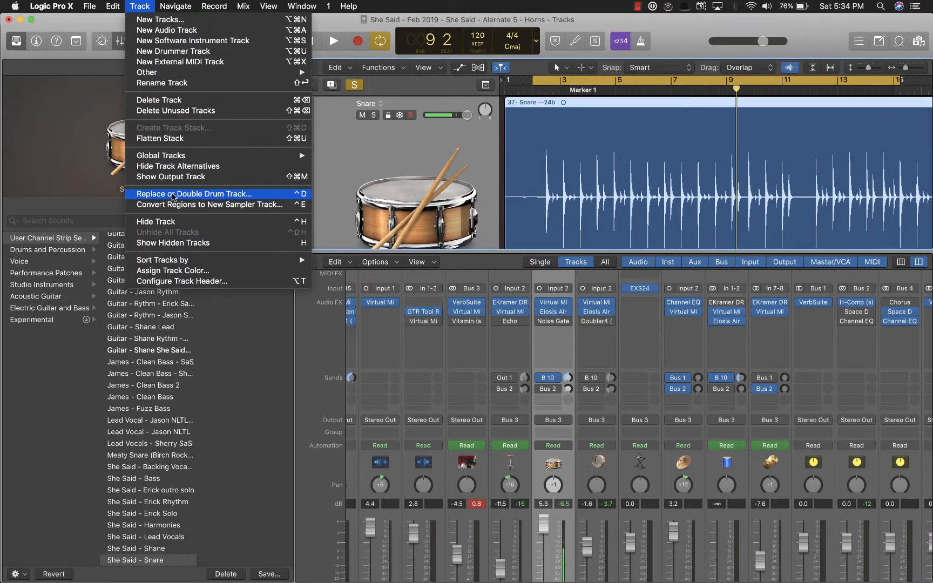
{"action": "left_click", "coordinate": [175, 195]}
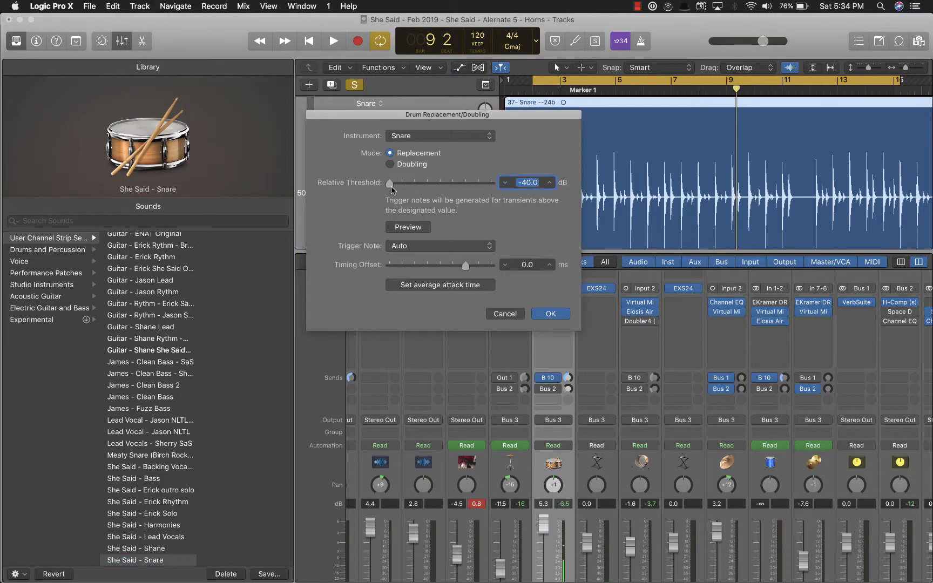
{"action": "left_click_drag", "start_coordinate": [431, 188], "coordinate": [454, 191]}
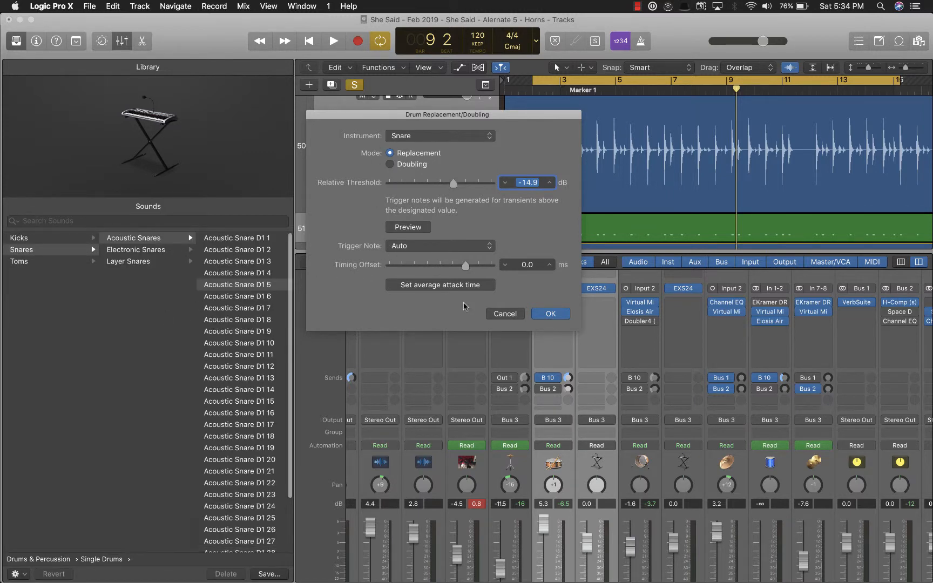
{"action": "left_click_drag", "start_coordinate": [551, 115], "coordinate": [698, 279]}
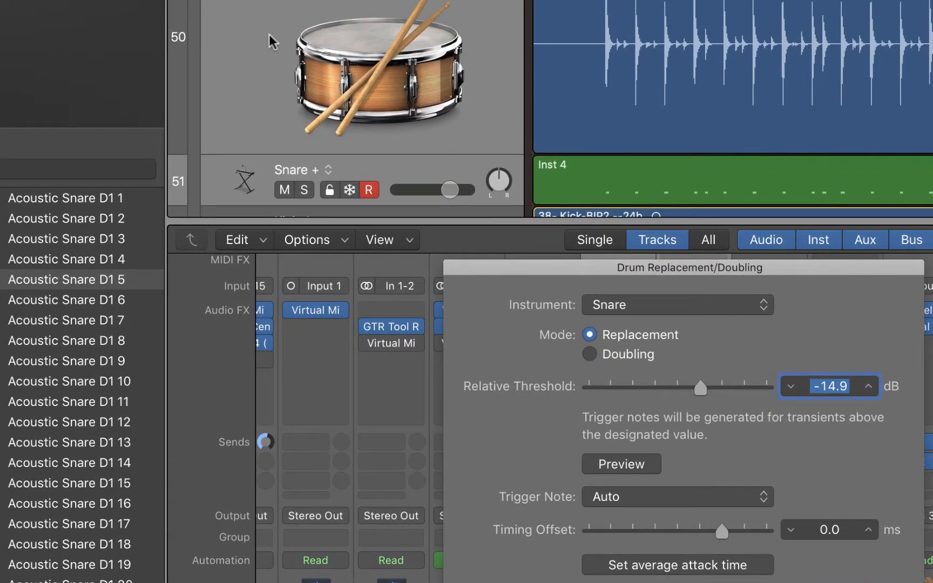
{"action": "left_click", "coordinate": [582, 1]}
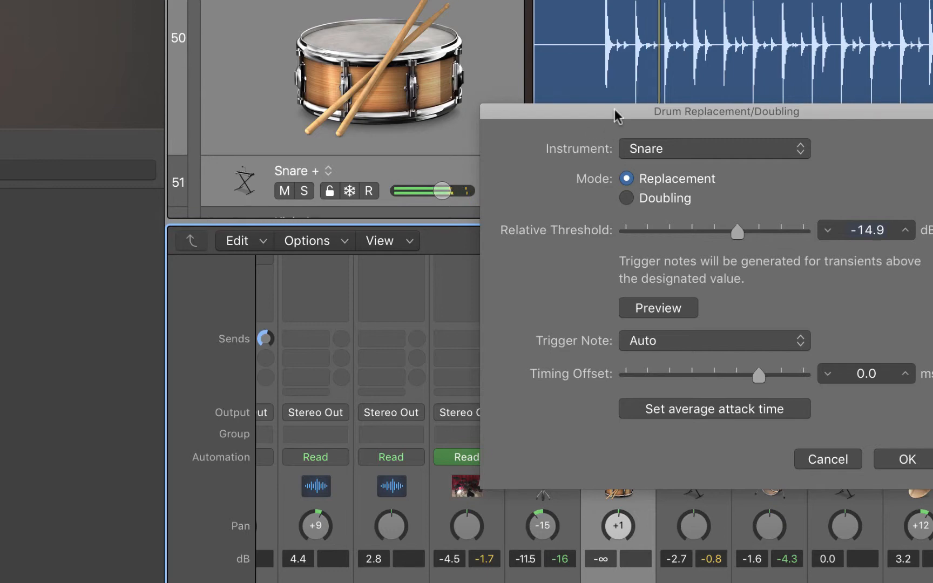
{"action": "left_click_drag", "start_coordinate": [617, 112], "coordinate": [580, 209]}
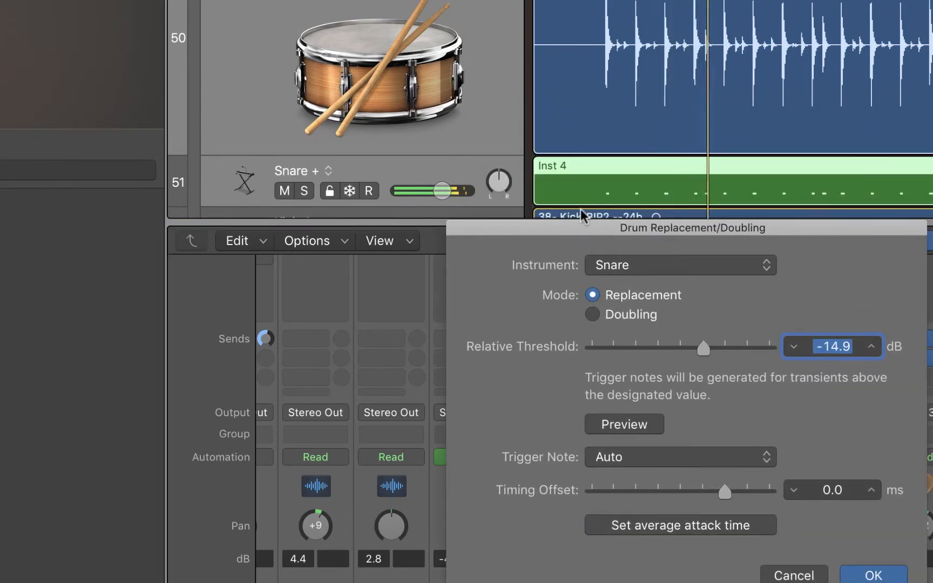
- Audition Acoustic Snare D1 5 through D1 9 on the Snare + track, returning to Acoustic Snare D1 5
{"action": "left_click", "coordinate": [243, 181]}
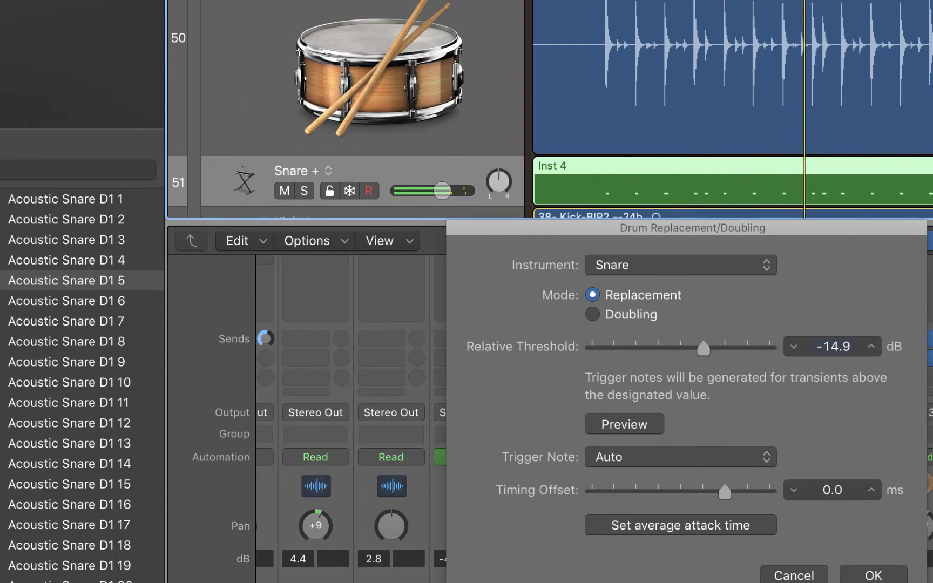
{"action": "left_click", "coordinate": [159, 578]}
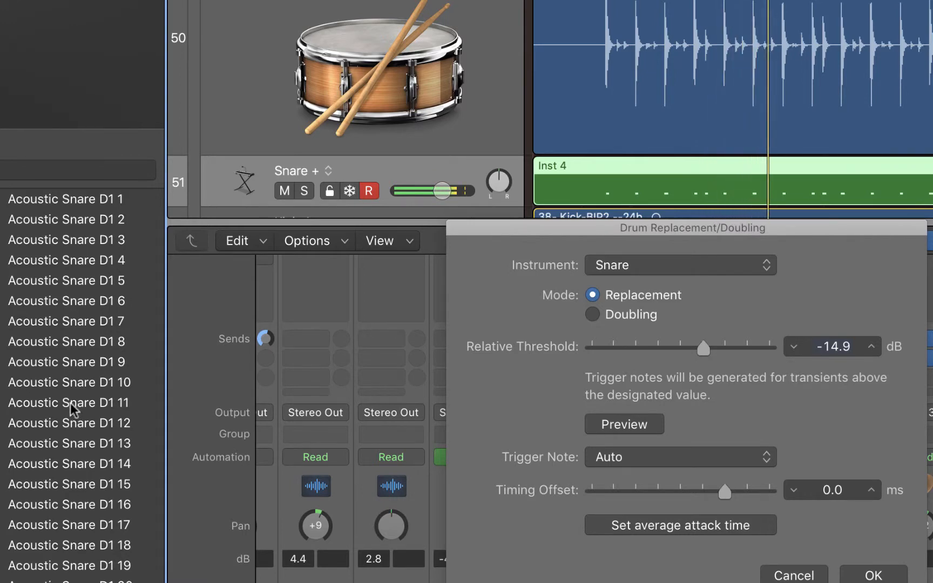
{"action": "left_click", "coordinate": [74, 279]}
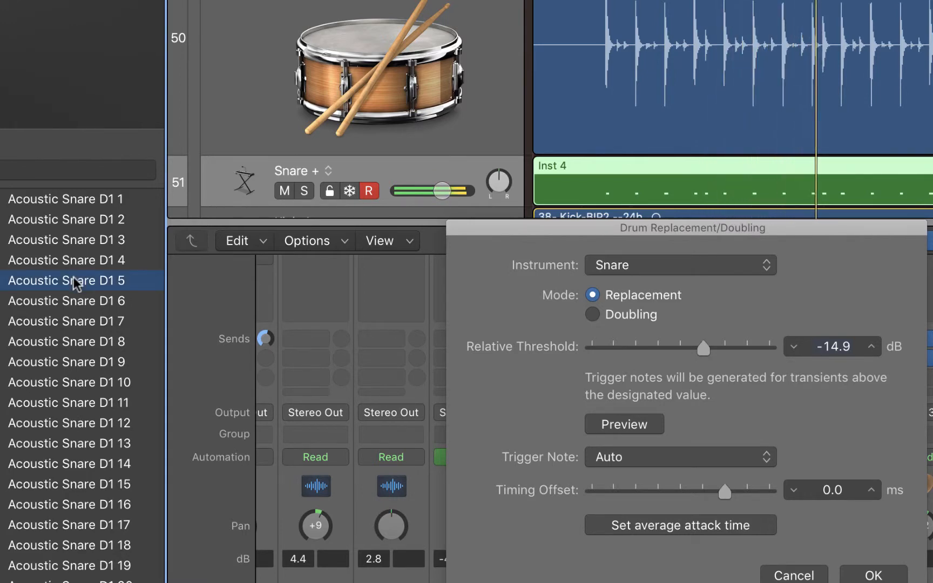
{"action": "left_click", "coordinate": [72, 301]}
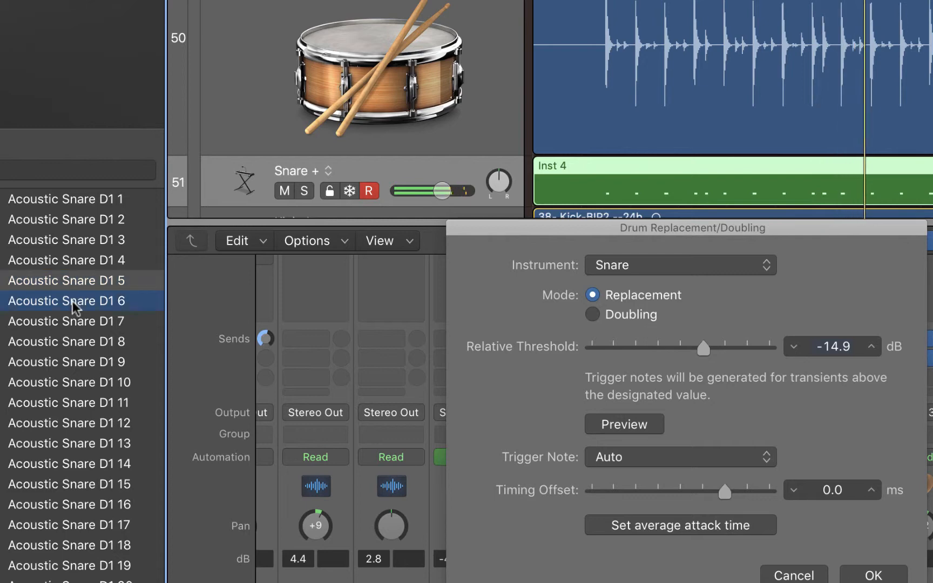
{"action": "left_click", "coordinate": [72, 320]}
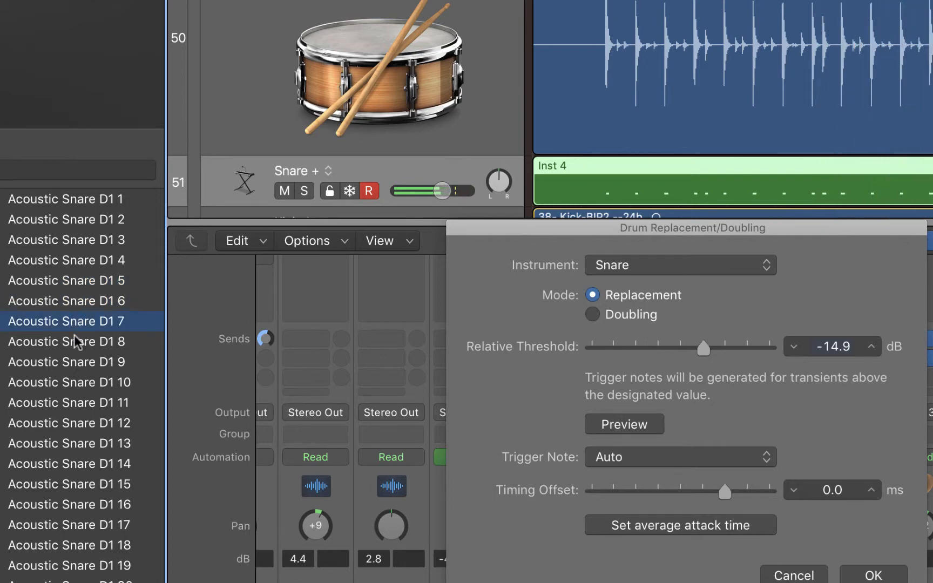
{"action": "left_click", "coordinate": [73, 339]}
{"action": "left_click", "coordinate": [74, 361]}
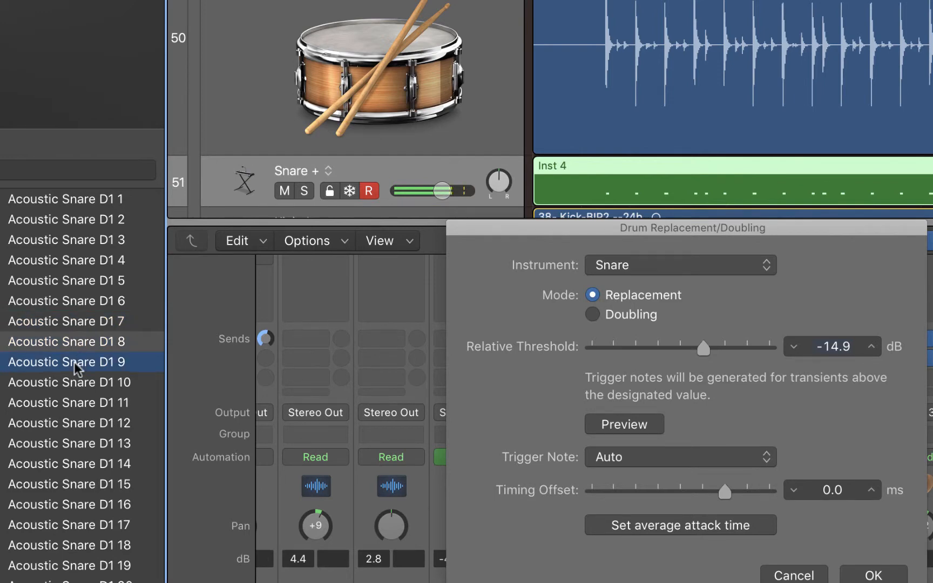
{"action": "left_click", "coordinate": [78, 279]}
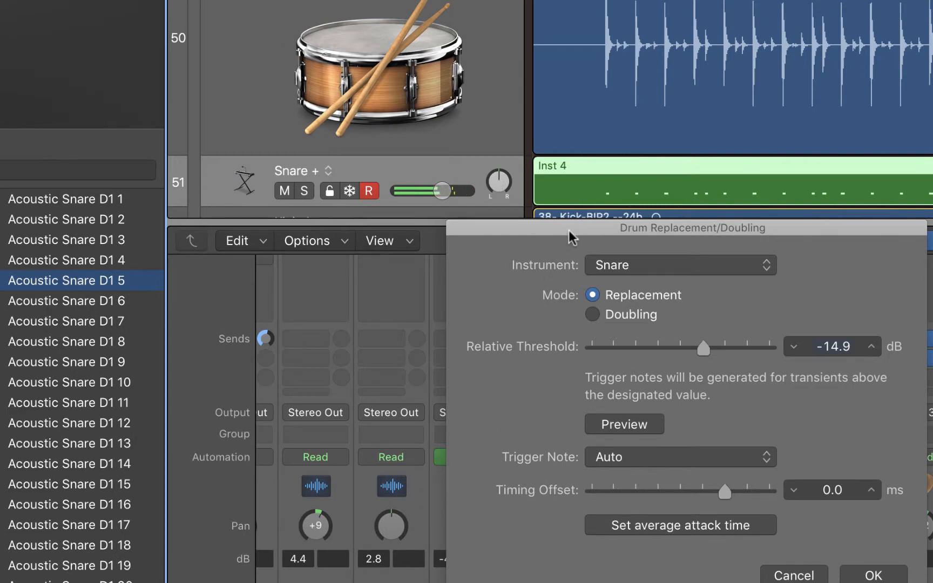
{"action": "left_click_drag", "start_coordinate": [568, 231], "coordinate": [236, 307]}
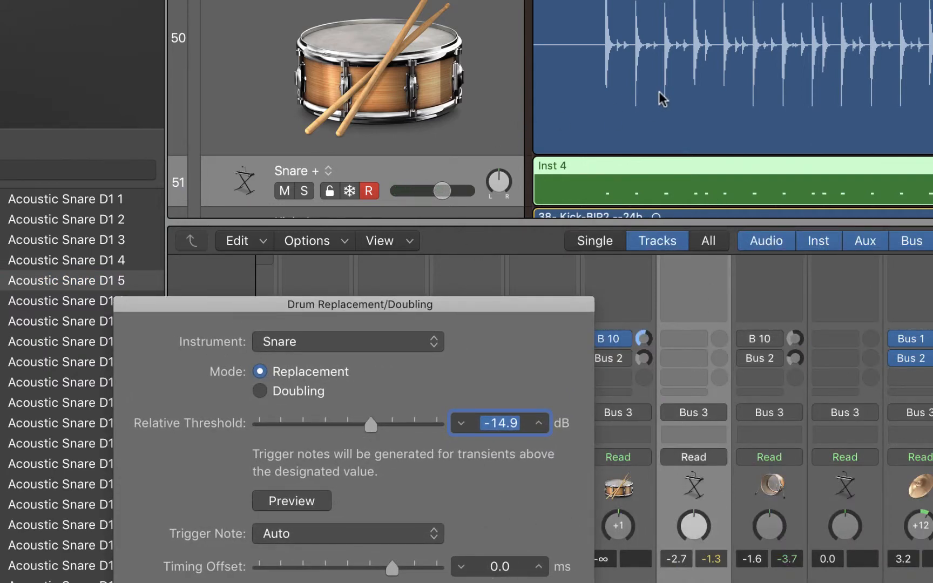
- Compare the generated trigger notes with the snare waveform and confirm the drum replacement for the Snare track
{"action": "scroll", "coordinate": [663, 99], "scroll_direction": "up", "scroll_amount": 4}
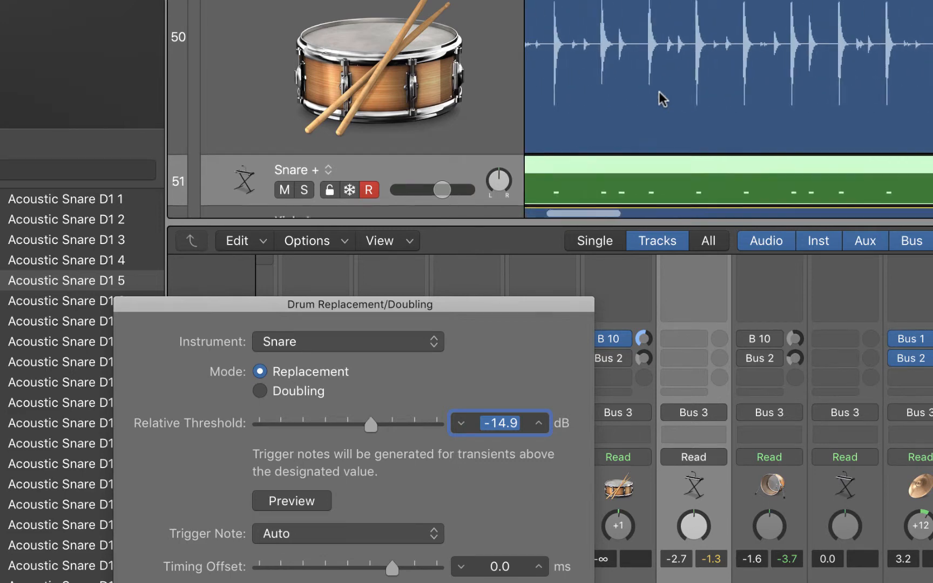
{"action": "scroll", "coordinate": [658, 92], "scroll_direction": "left", "scroll_amount": 6}
{"action": "scroll", "coordinate": [658, 92], "scroll_direction": "down", "scroll_amount": 2}
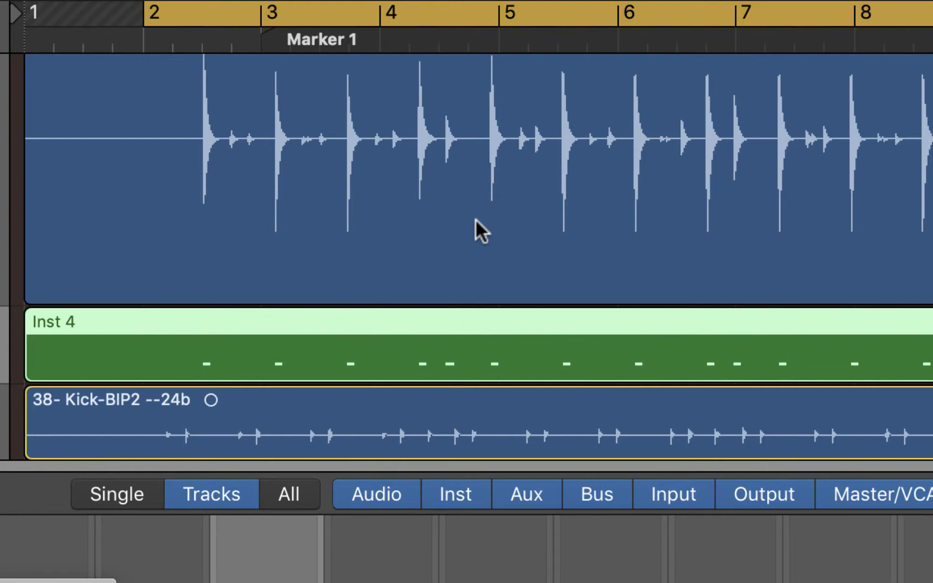
{"action": "key", "text": "Return"}
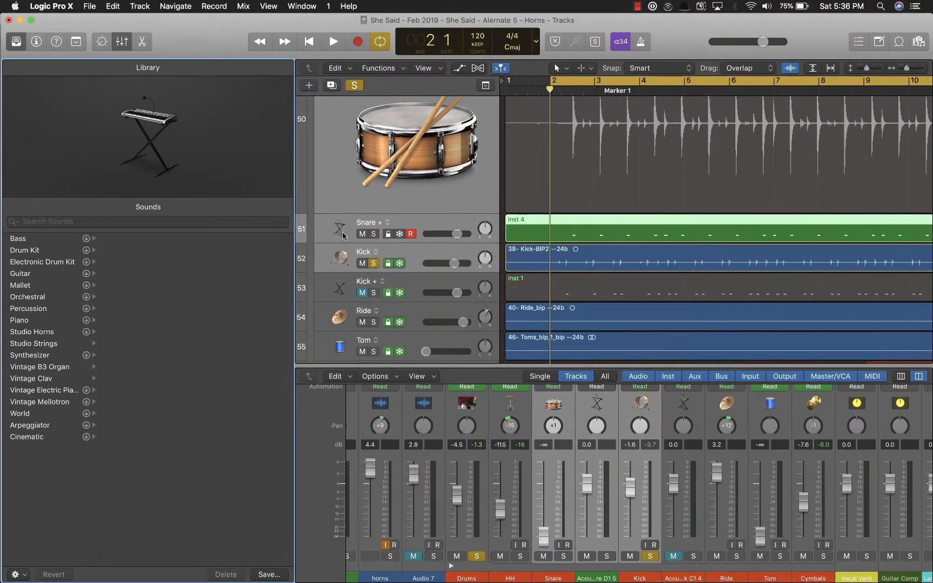
- Enlarge the Snare + track, reduce the Snare track's height and unmute the original 37- Snare audio region
{"action": "left_click_drag", "start_coordinate": [340, 244], "coordinate": [341, 329]}
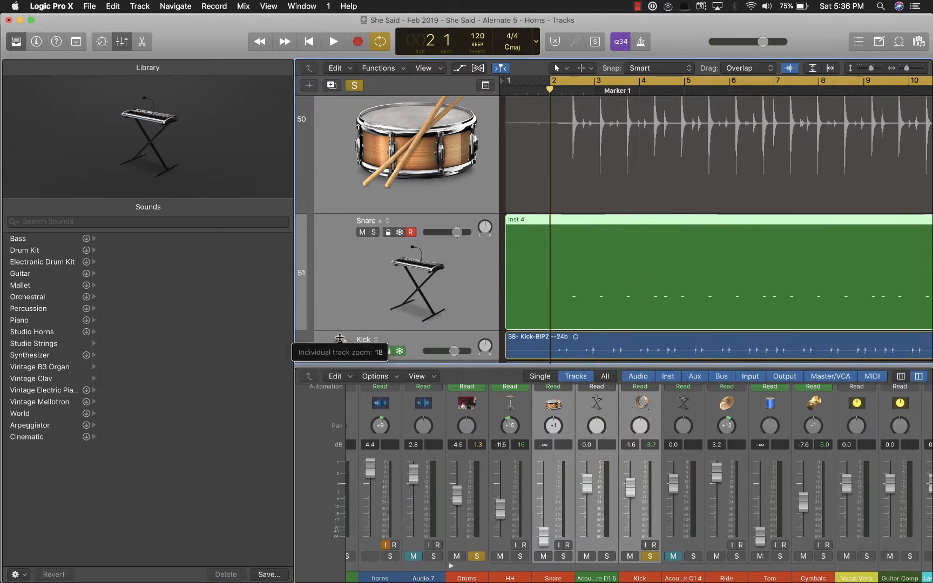
{"action": "scroll", "coordinate": [357, 192], "scroll_direction": "up", "scroll_amount": 5}
{"action": "scroll", "coordinate": [357, 192], "scroll_direction": "down", "scroll_amount": 1}
{"action": "scroll", "coordinate": [357, 194], "scroll_direction": "up", "scroll_amount": 2}
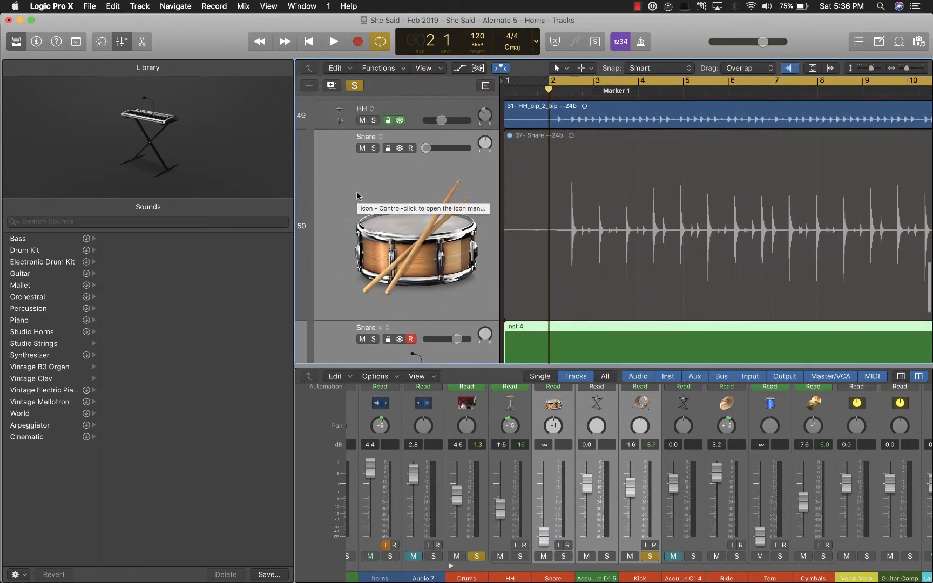
{"action": "right_click", "coordinate": [562, 139]}
{"action": "left_click", "coordinate": [574, 143]}
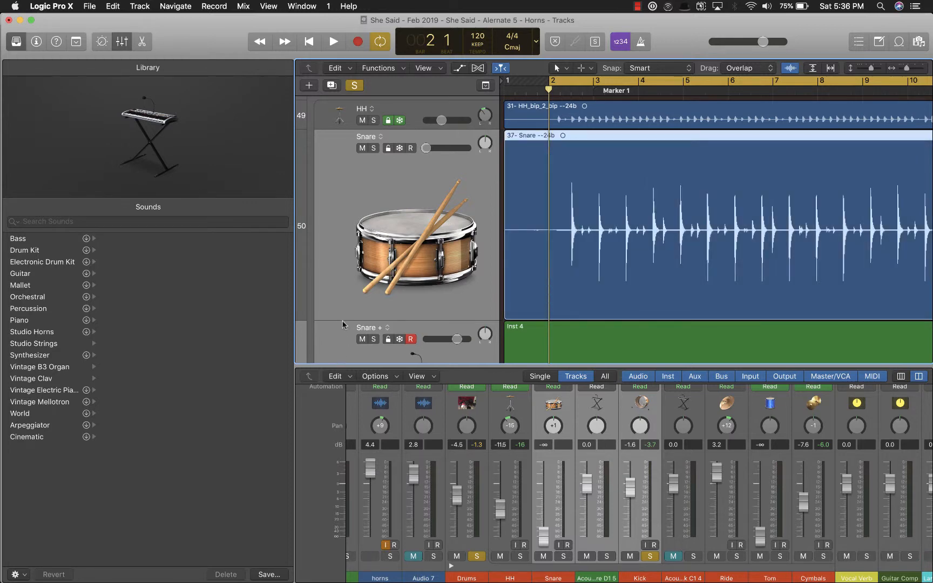
{"action": "left_click_drag", "start_coordinate": [342, 323], "coordinate": [343, 269]}
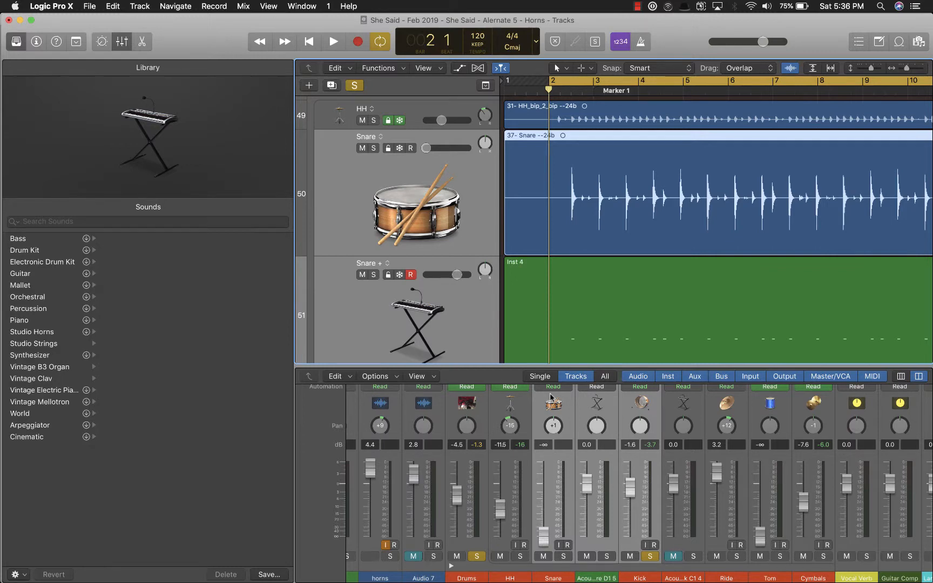
- Raise the Snare channel's volume to 0.1 dB and briefly play it together with Snare +
{"action": "left_click", "coordinate": [545, 475]}
{"action": "key", "text": "space"}
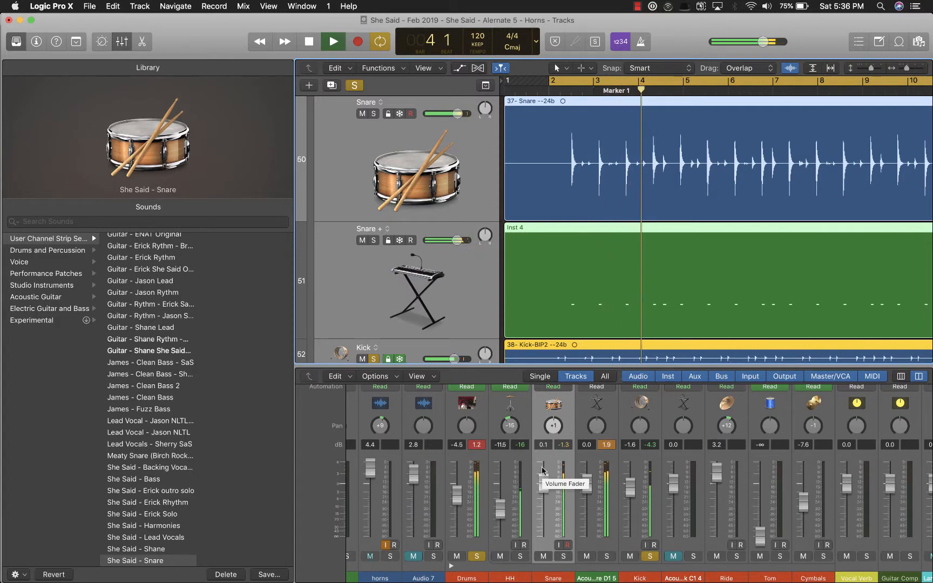
{"action": "key", "text": "space"}
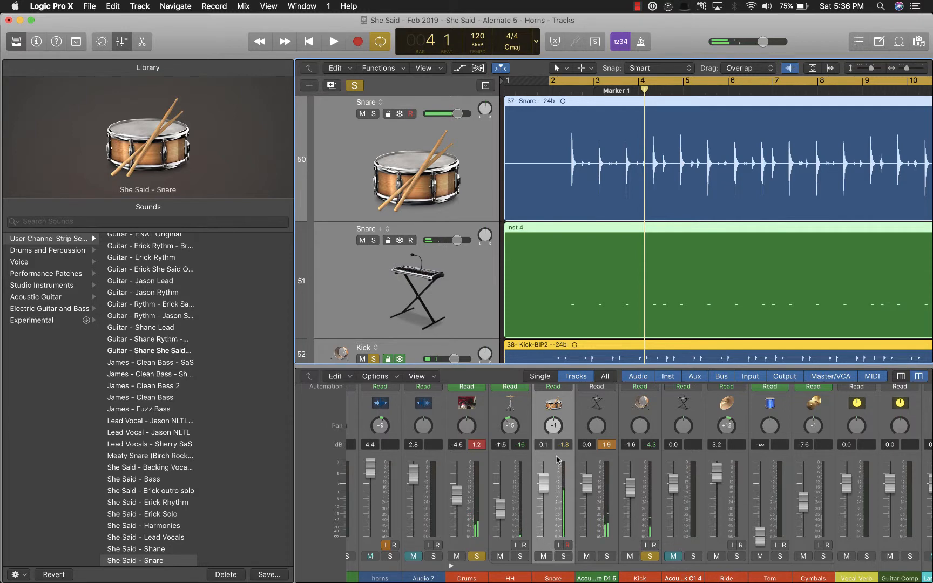
- Open the Noise Gate on the Snare channel, reposition its window and switch the effect on
{"action": "scroll", "coordinate": [558, 459], "scroll_direction": "up", "scroll_amount": 3}
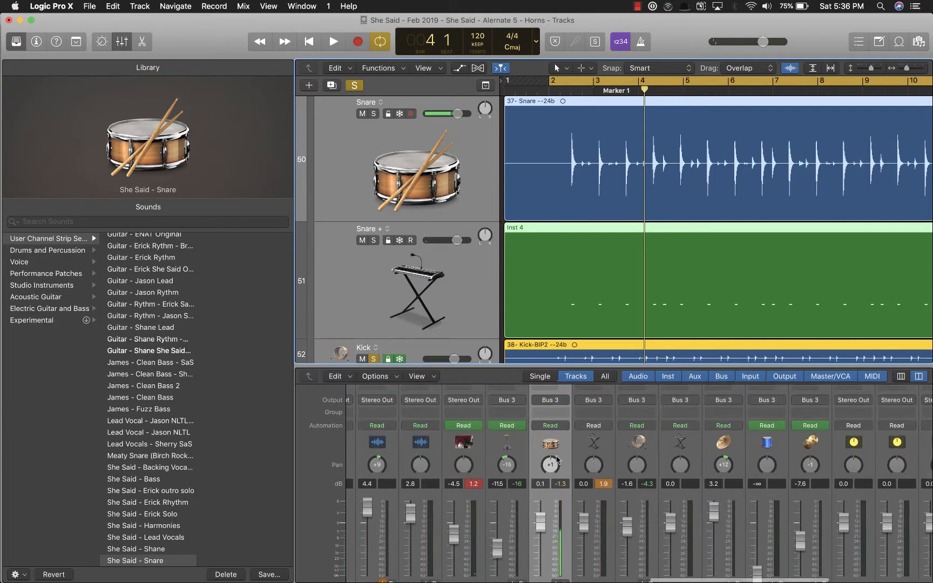
{"action": "scroll", "coordinate": [558, 460], "scroll_direction": "up", "scroll_amount": 10}
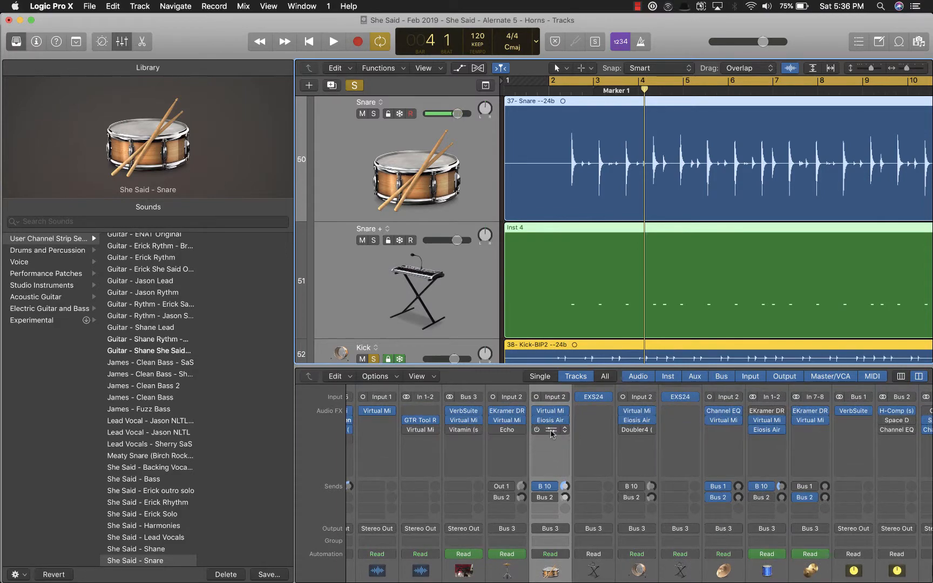
{"action": "left_click", "coordinate": [551, 429]}
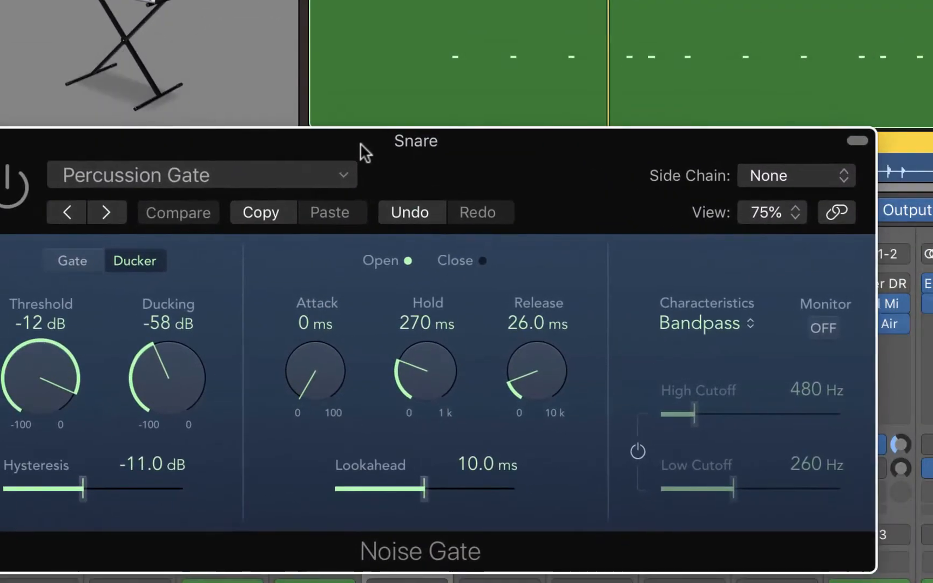
{"action": "left_click_drag", "start_coordinate": [383, 127], "coordinate": [412, 102]}
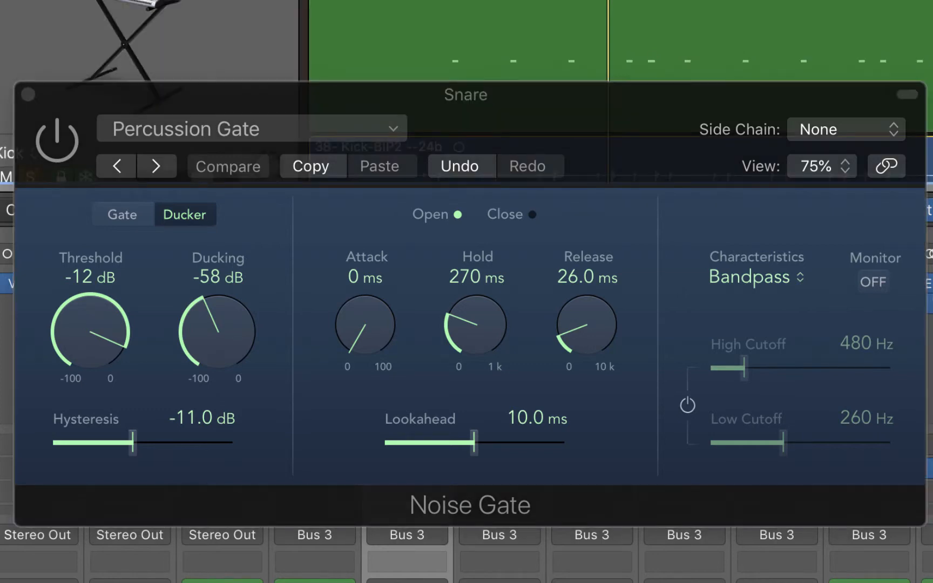
{"action": "left_click", "coordinate": [324, 94]}
{"action": "left_click", "coordinate": [54, 151]}
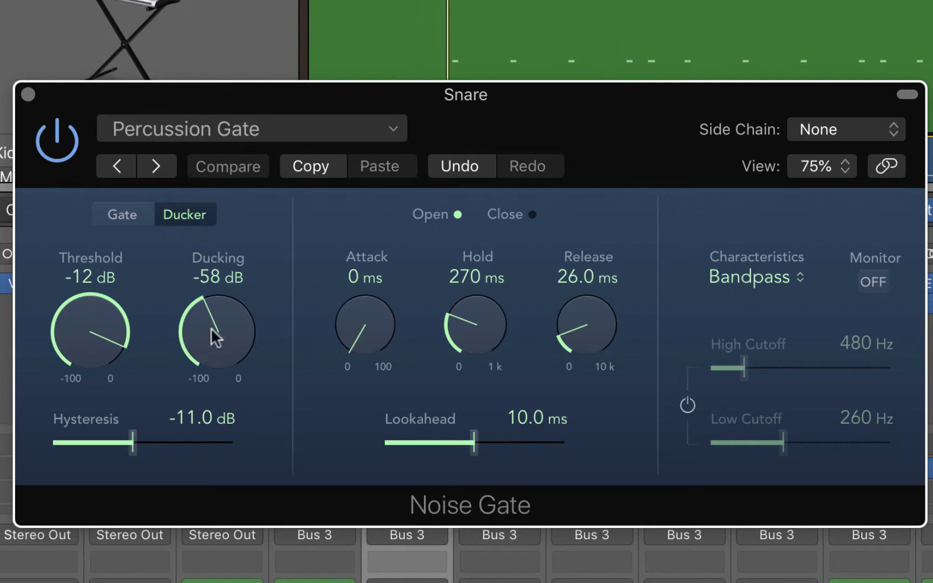
- Try the Noise Gate's Ducking at 0 dB, set Hold to 0 ms and settle Ducking at -63 dB
{"action": "left_click_drag", "start_coordinate": [211, 328], "coordinate": [263, 119]}
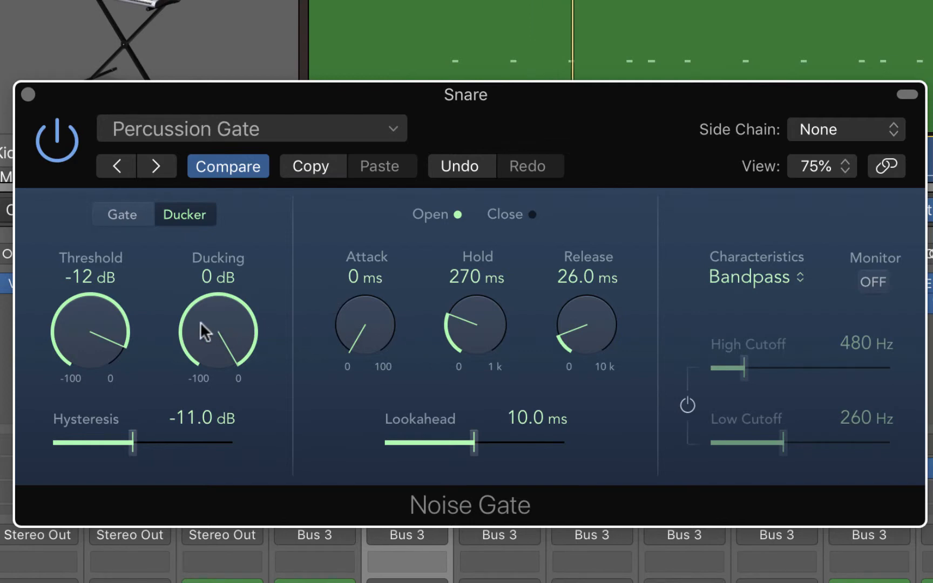
{"action": "left_click", "coordinate": [480, 320], "text": "alt"}
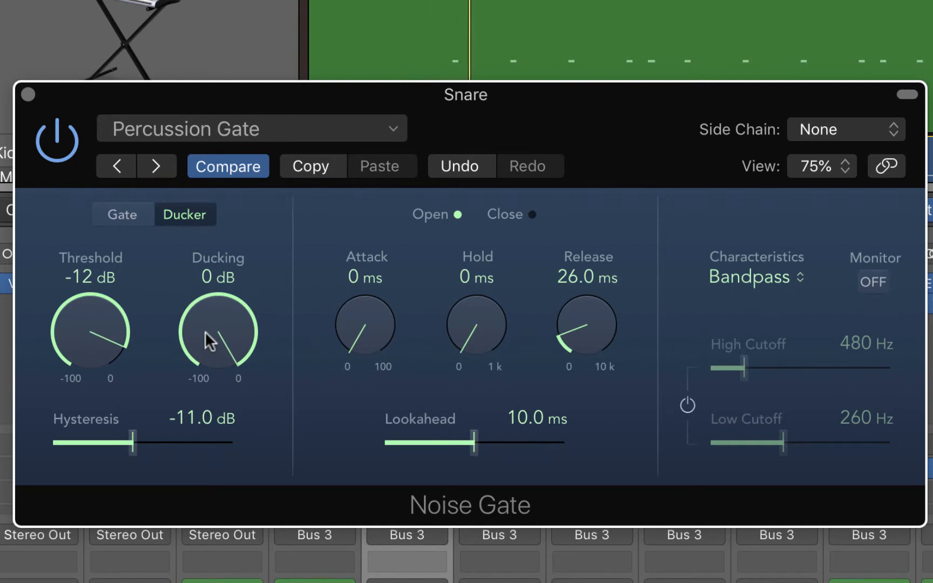
{"action": "left_click_drag", "start_coordinate": [204, 341], "coordinate": [189, 544]}
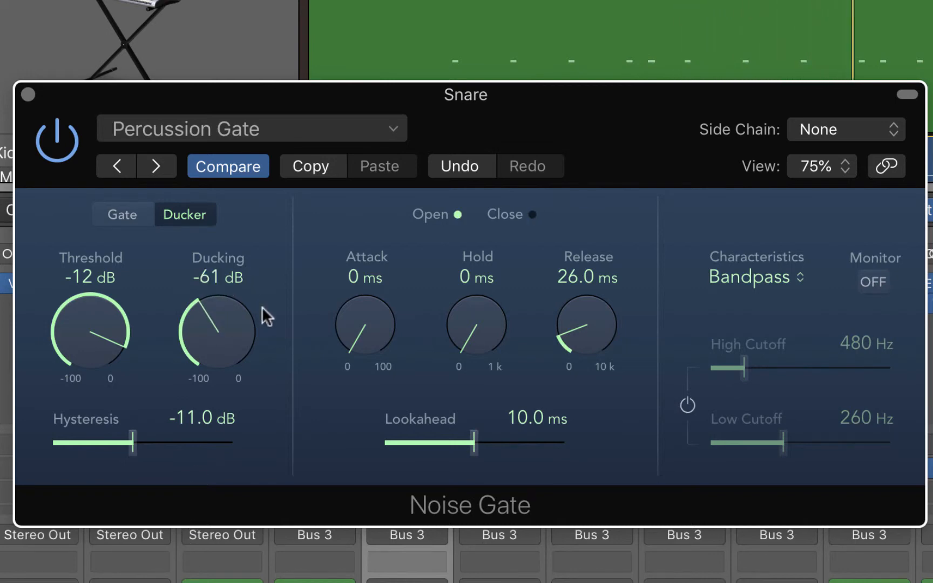
{"action": "left_click_drag", "start_coordinate": [474, 329], "coordinate": [474, 354]}
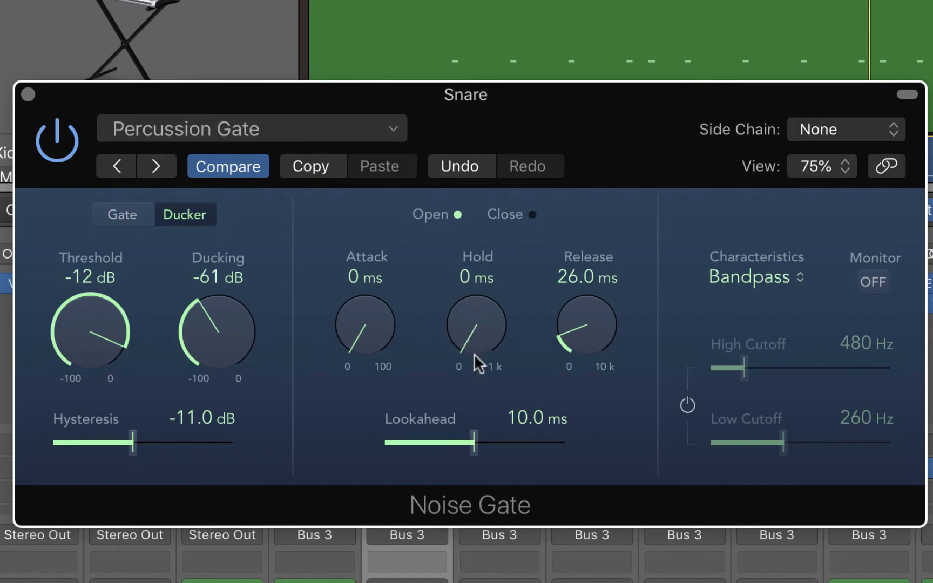
{"action": "left_click_drag", "start_coordinate": [202, 338], "coordinate": [203, 348]}
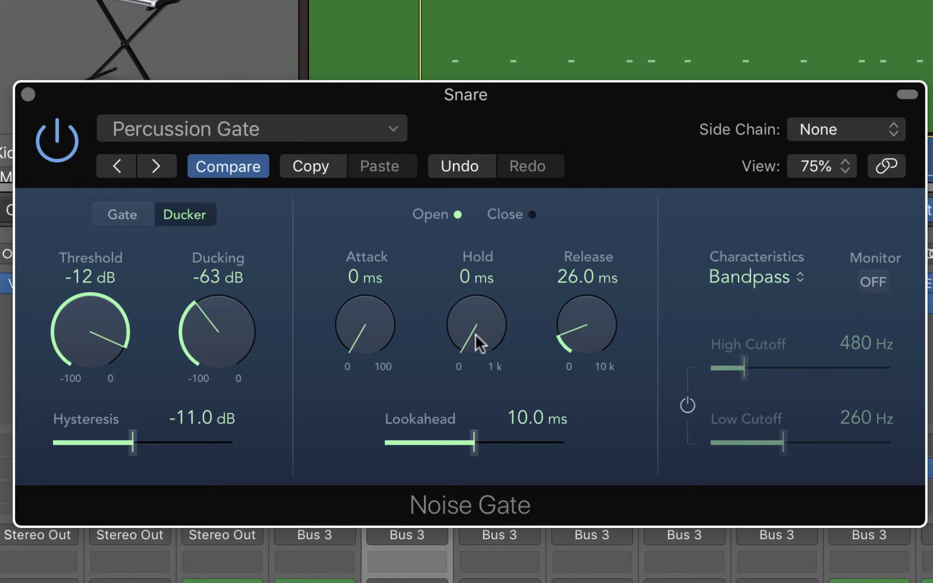
- Try the Noise Gate's Hold at 310, 0 and 450 ms, settling on 270 ms
{"action": "left_click_drag", "start_coordinate": [475, 333], "coordinate": [501, 221]}
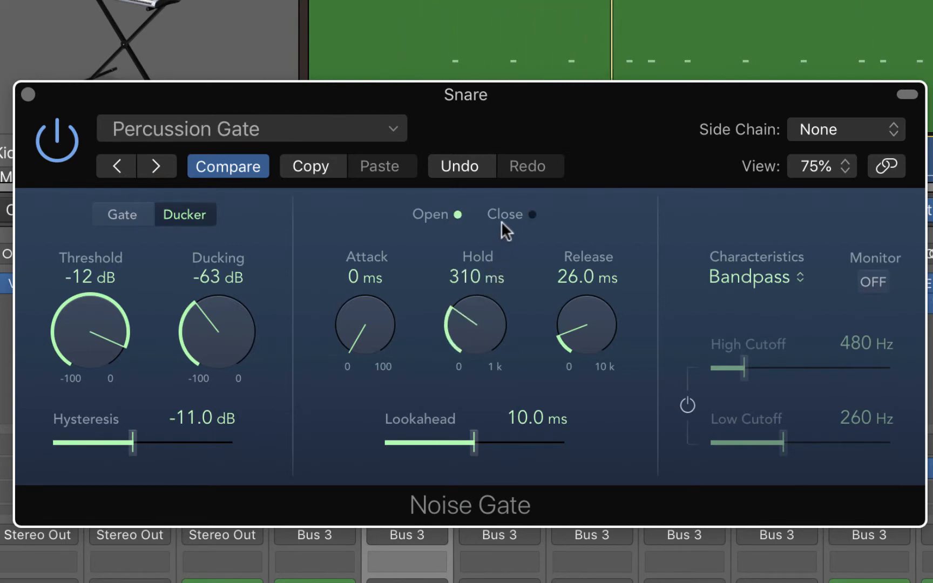
{"action": "left_click_drag", "start_coordinate": [477, 329], "coordinate": [503, 484]}
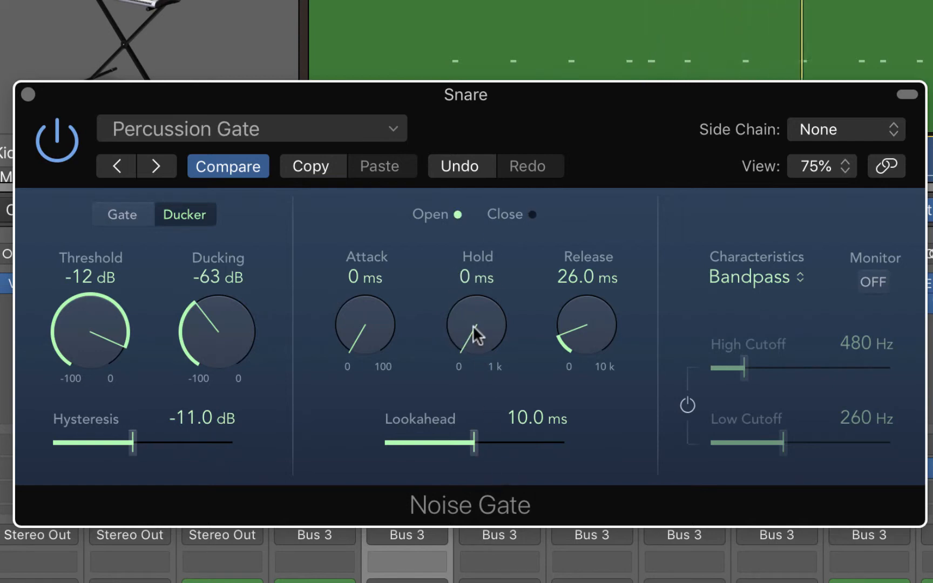
{"action": "left_click_drag", "start_coordinate": [472, 325], "coordinate": [486, 215]}
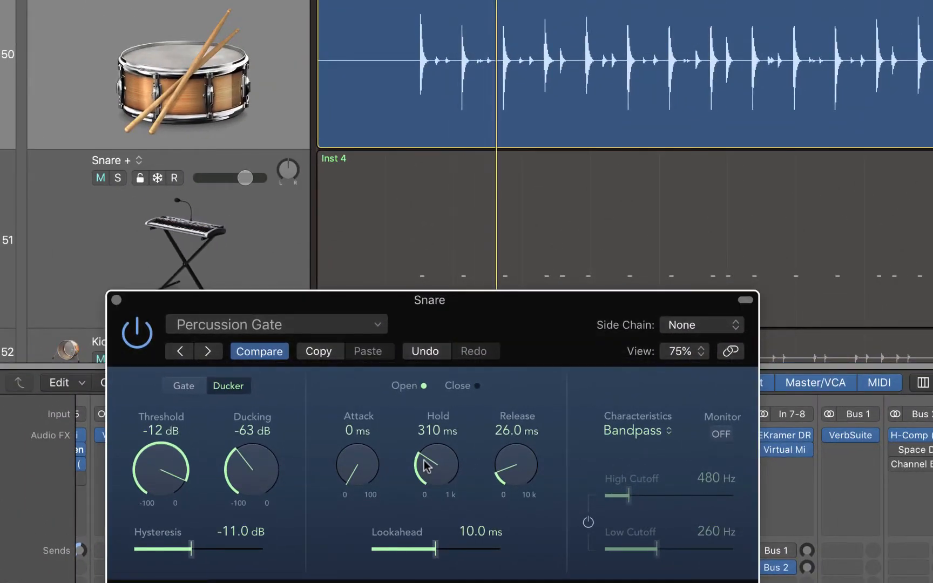
{"action": "left_click_drag", "start_coordinate": [426, 466], "coordinate": [448, 430]}
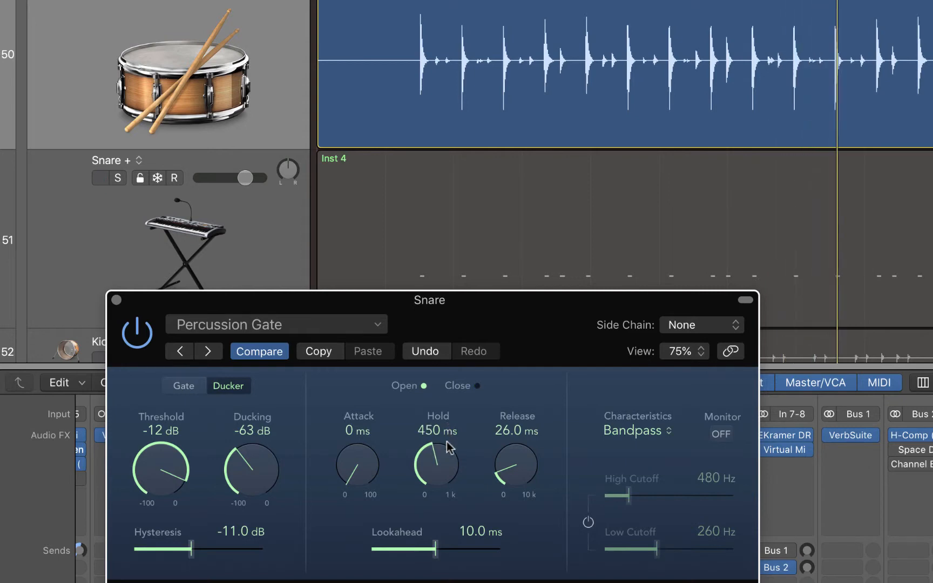
{"action": "left_click_drag", "start_coordinate": [436, 467], "coordinate": [427, 506]}
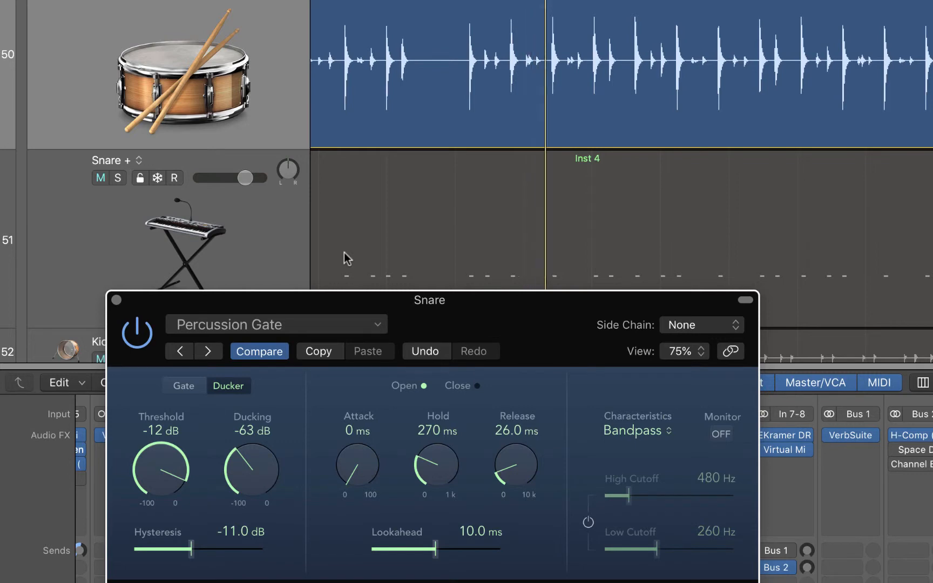
- Unmute Snare +, audition it briefly in solo, and close the Noise Gate with the Snare + track selected
{"action": "left_click", "coordinate": [100, 178]}
{"action": "left_click", "coordinate": [100, 177]}
{"action": "left_click", "coordinate": [118, 177]}
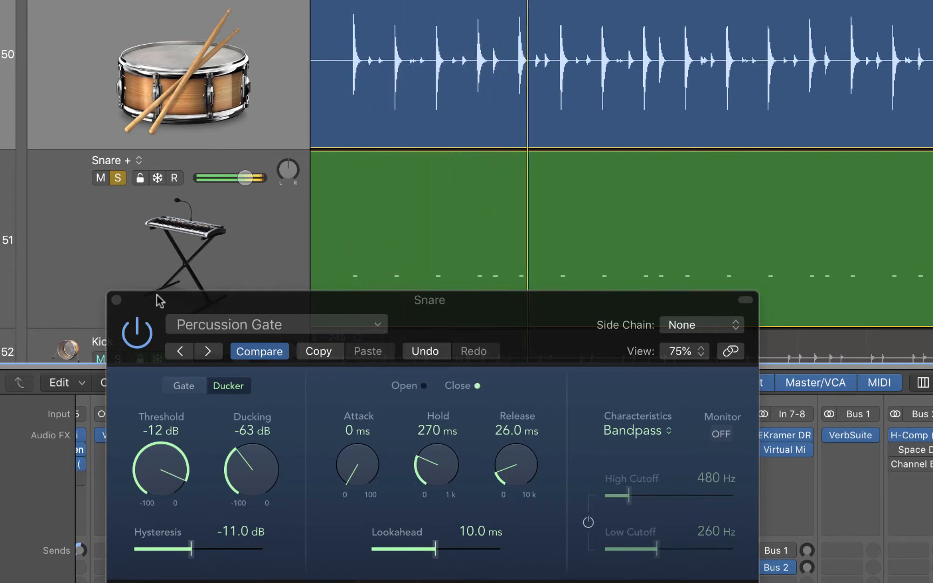
{"action": "key", "text": "s"}
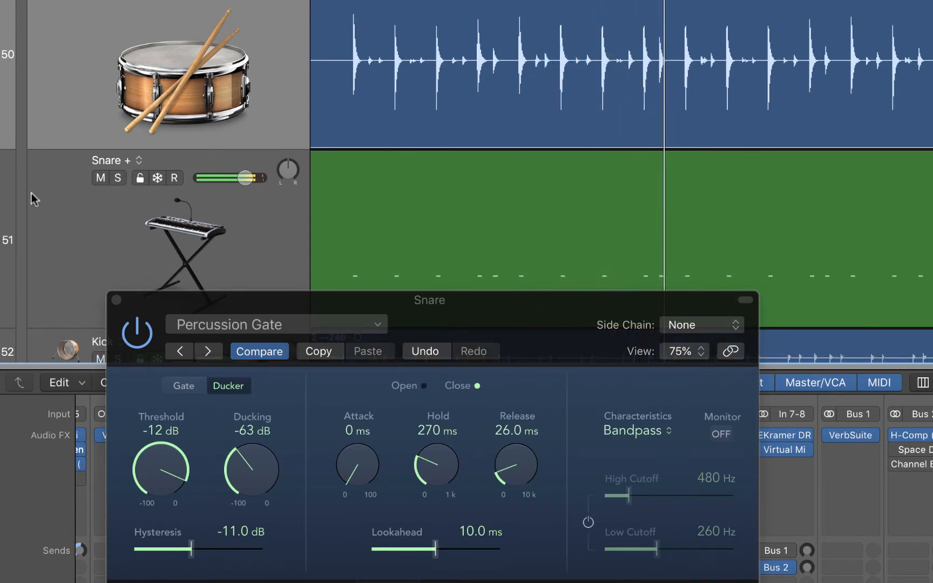
{"action": "left_click", "coordinate": [86, 248]}
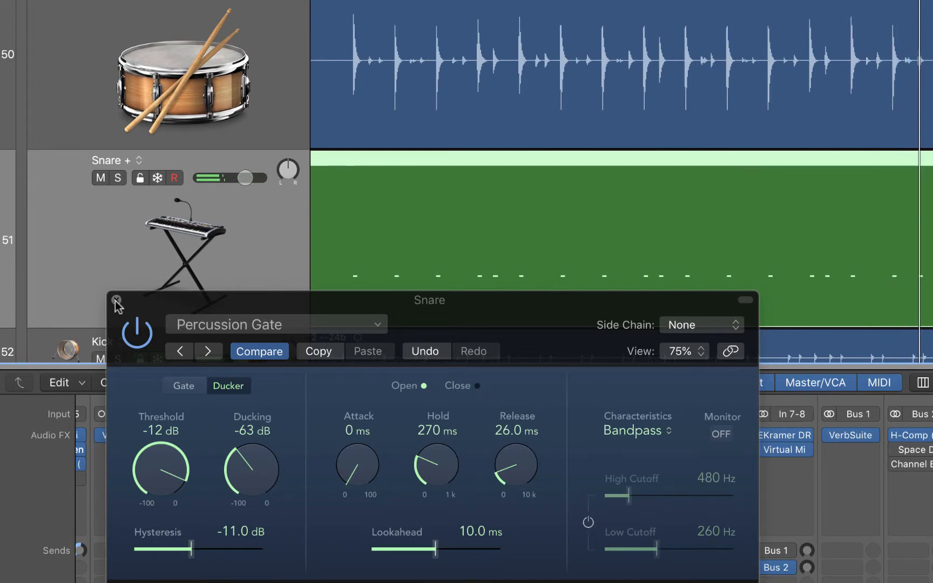
{"action": "left_click", "coordinate": [116, 301]}
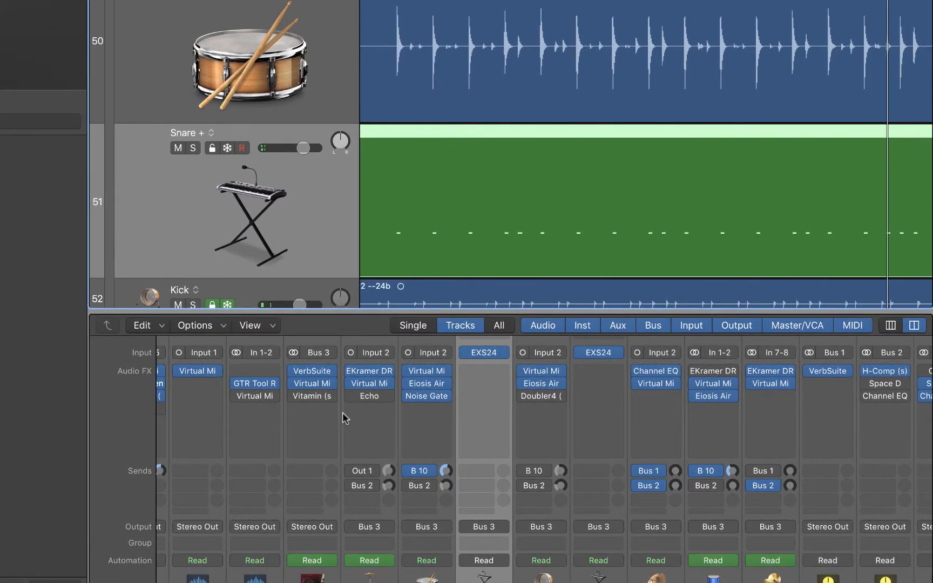
- Enlarge the mixer and add a send to Bus 10, Drum Comp, on the Snare + channel
{"action": "scroll", "coordinate": [496, 494], "scroll_direction": "down", "scroll_amount": 5}
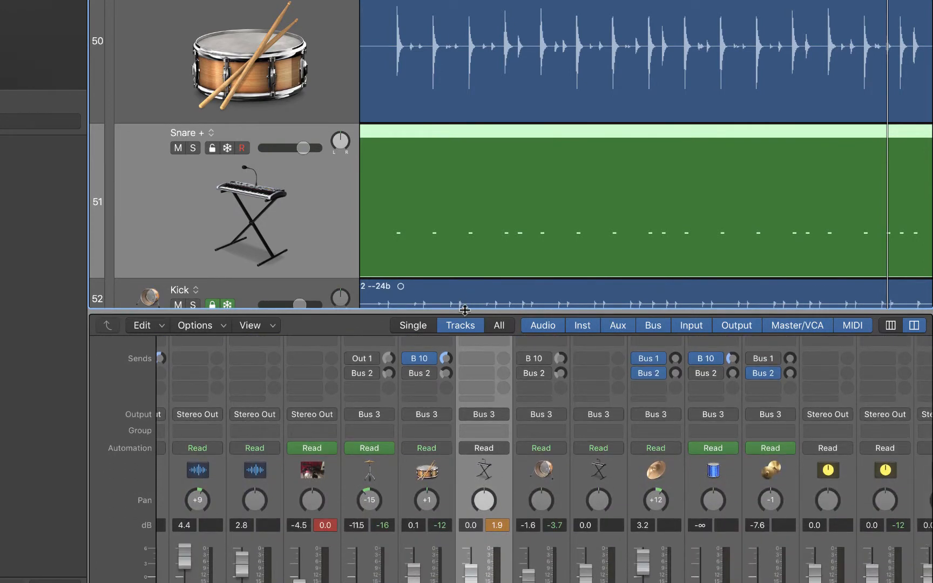
{"action": "left_click_drag", "start_coordinate": [465, 310], "coordinate": [492, 168]}
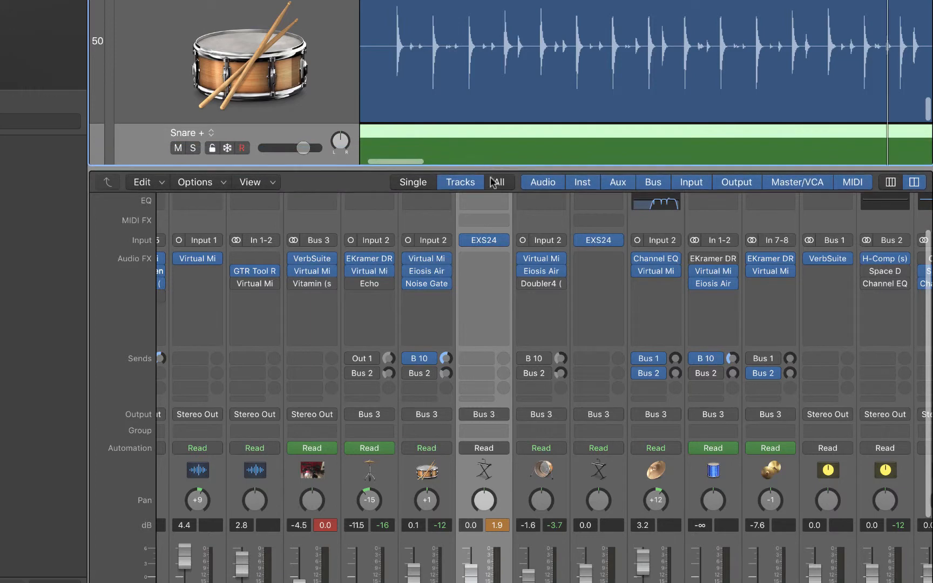
{"action": "left_click", "coordinate": [488, 373]}
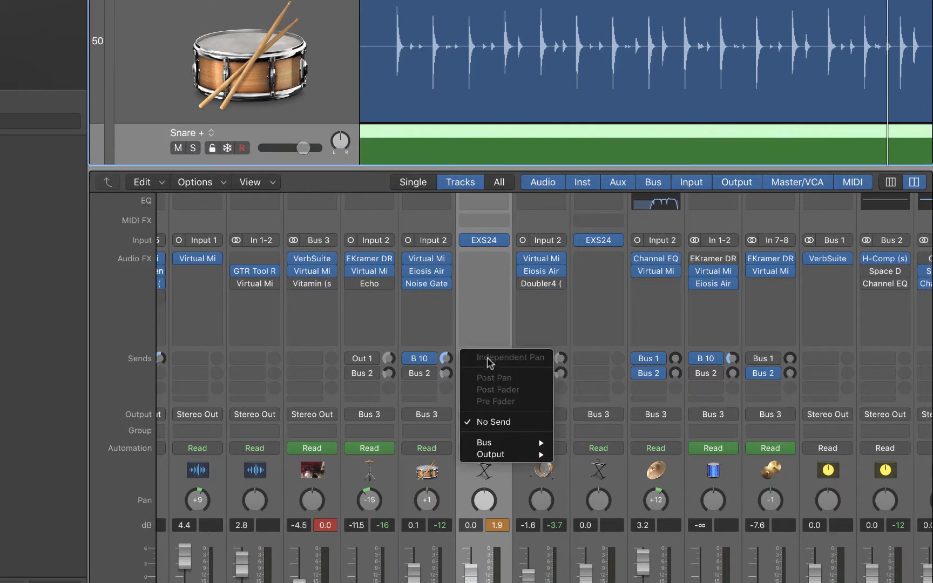
{"action": "mouse_move", "coordinate": [509, 440]}
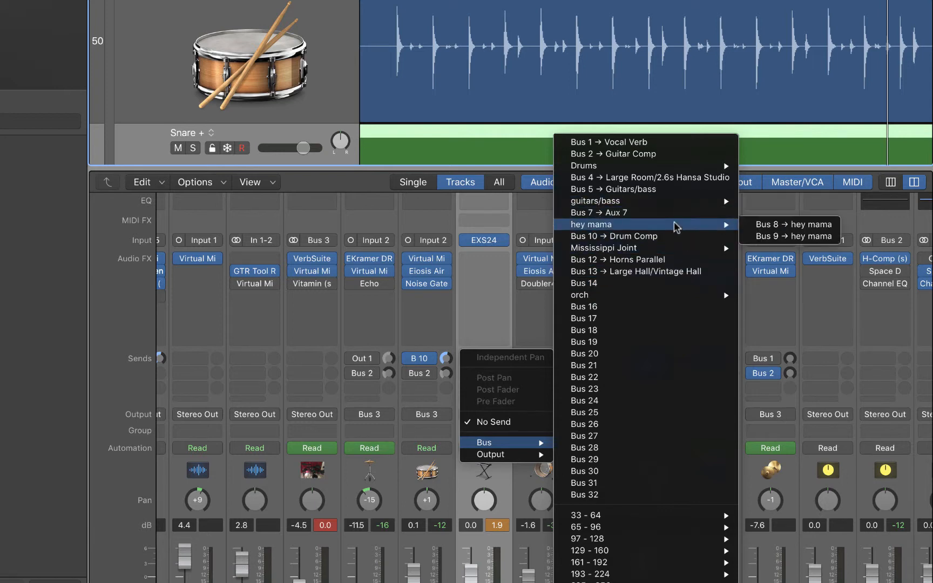
{"action": "mouse_move", "coordinate": [668, 298]}
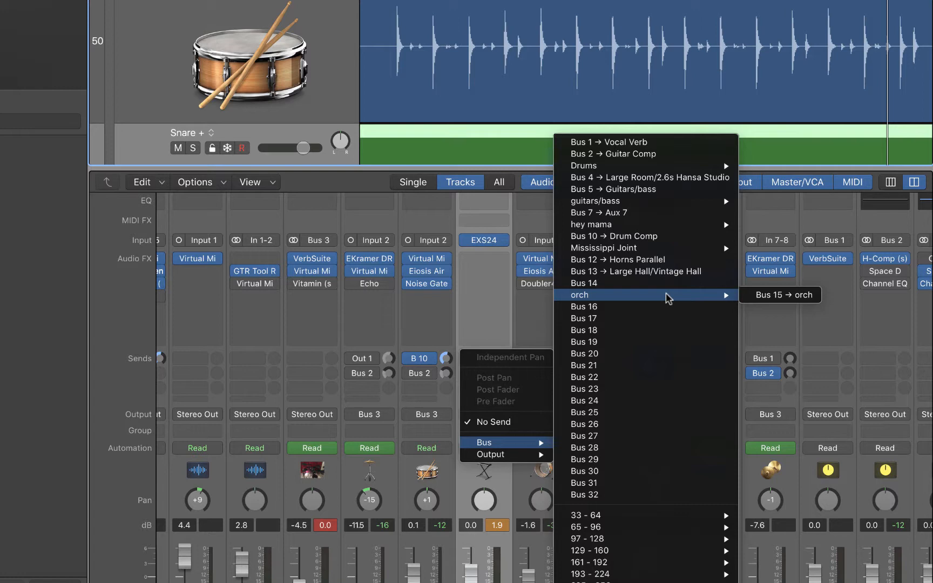
{"action": "mouse_move", "coordinate": [661, 171]}
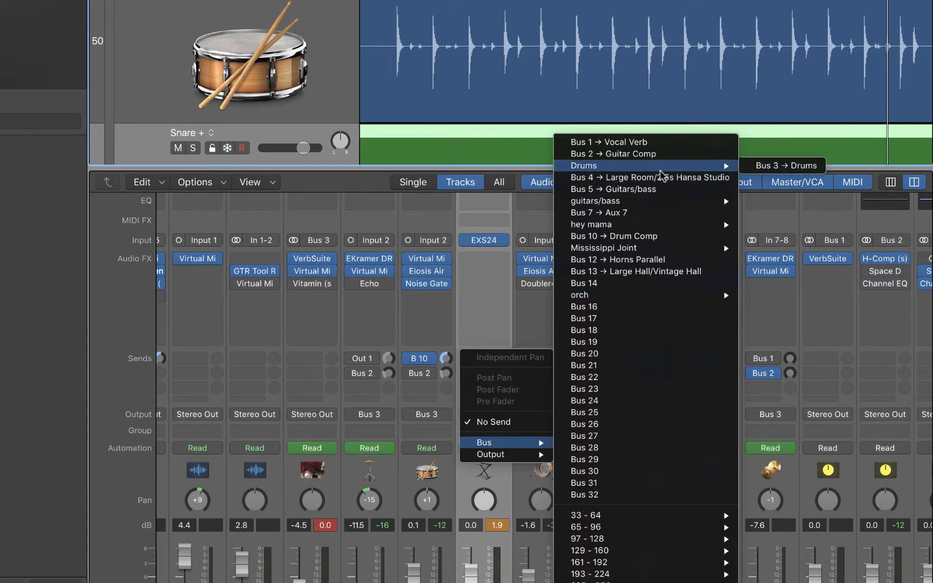
{"action": "left_click", "coordinate": [663, 236]}
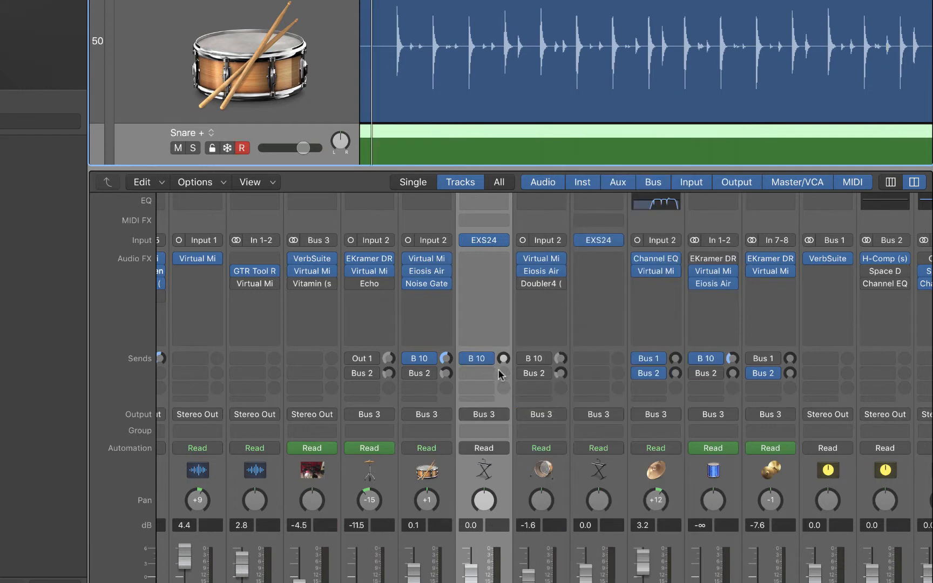
- Raise the Snare + channel's send level to Bus 10 and insert Eiosis AirEQ Premium in its first audio effect slot
{"action": "left_click_drag", "start_coordinate": [502, 358], "coordinate": [530, 225]}
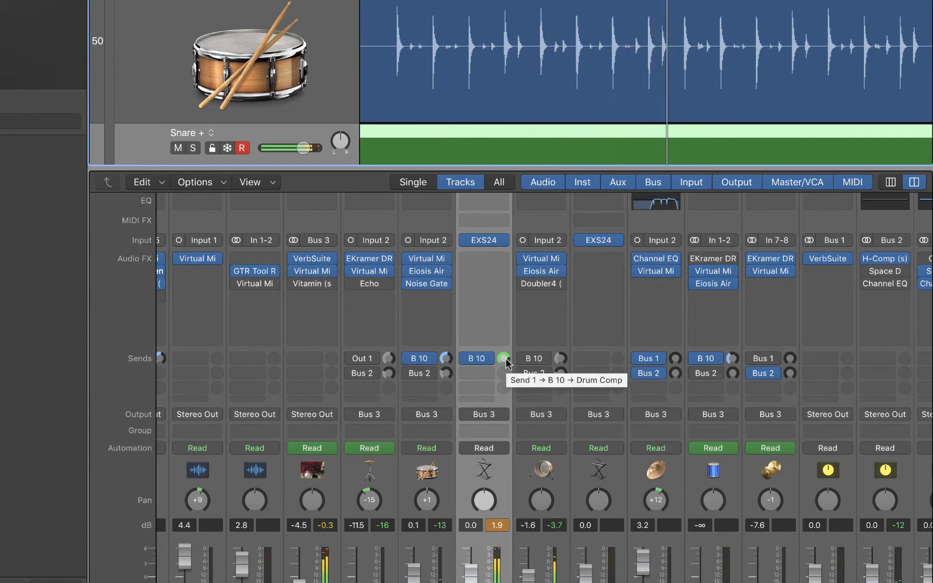
{"action": "left_click", "coordinate": [465, 359]}
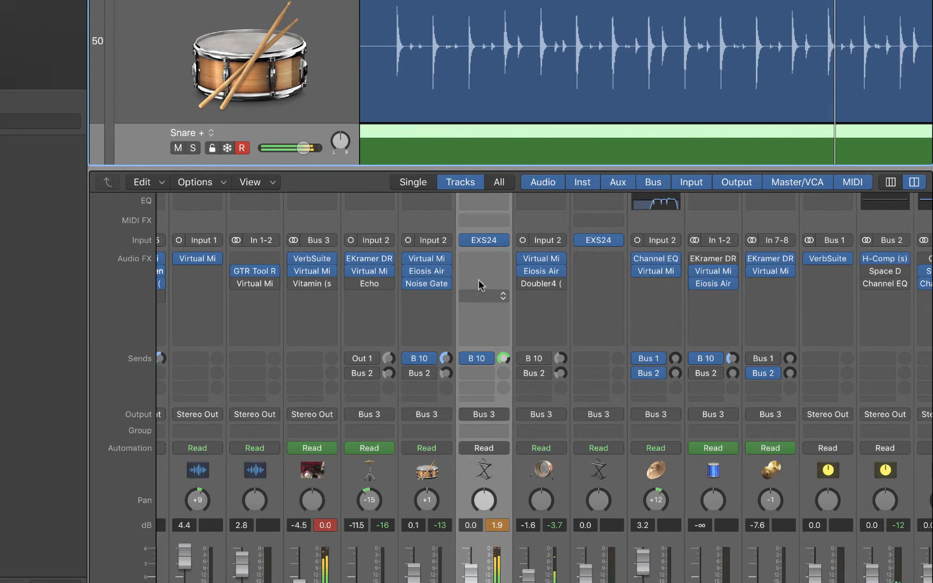
{"action": "left_click", "coordinate": [505, 258]}
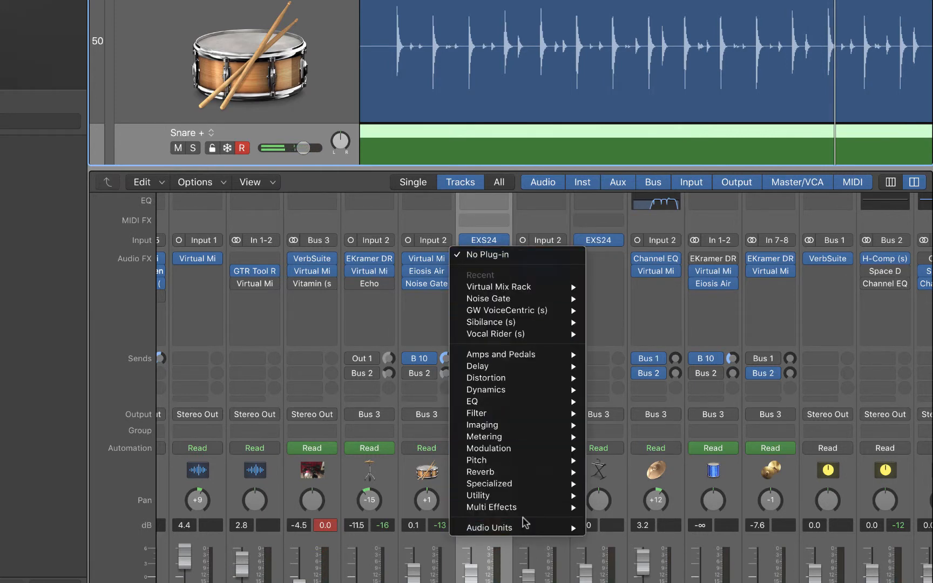
{"action": "mouse_move", "coordinate": [520, 527]}
{"action": "mouse_move", "coordinate": [650, 553]}
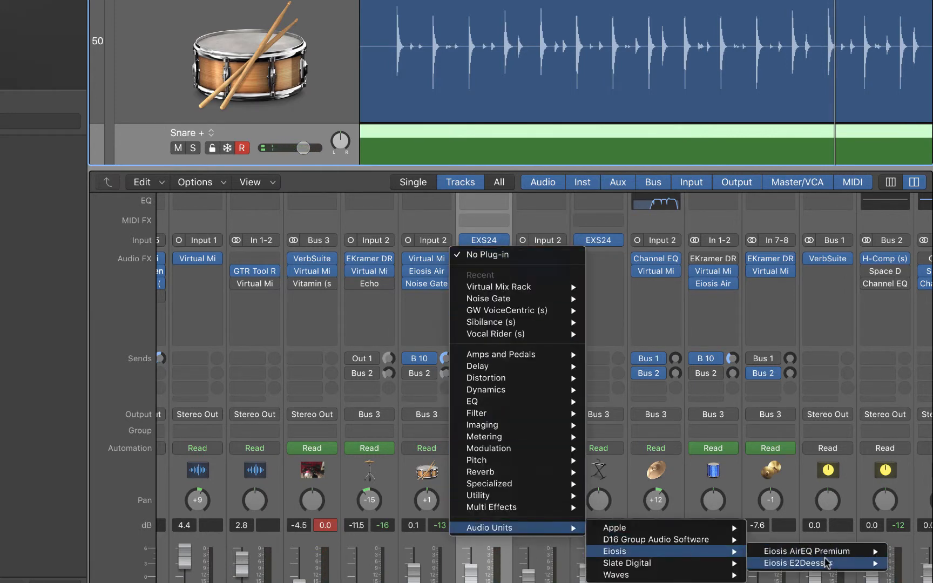
{"action": "mouse_move", "coordinate": [826, 563]}
{"action": "left_click", "coordinate": [733, 560]}
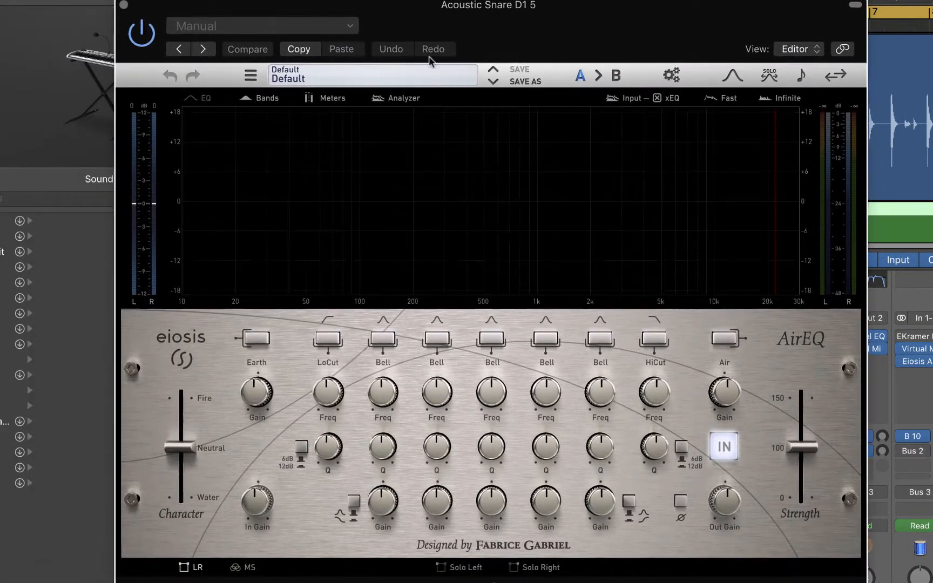
- Load the Drums factory preset Snare Top in AirEQ and reposition the plug-in window
{"action": "left_click", "coordinate": [415, 85]}
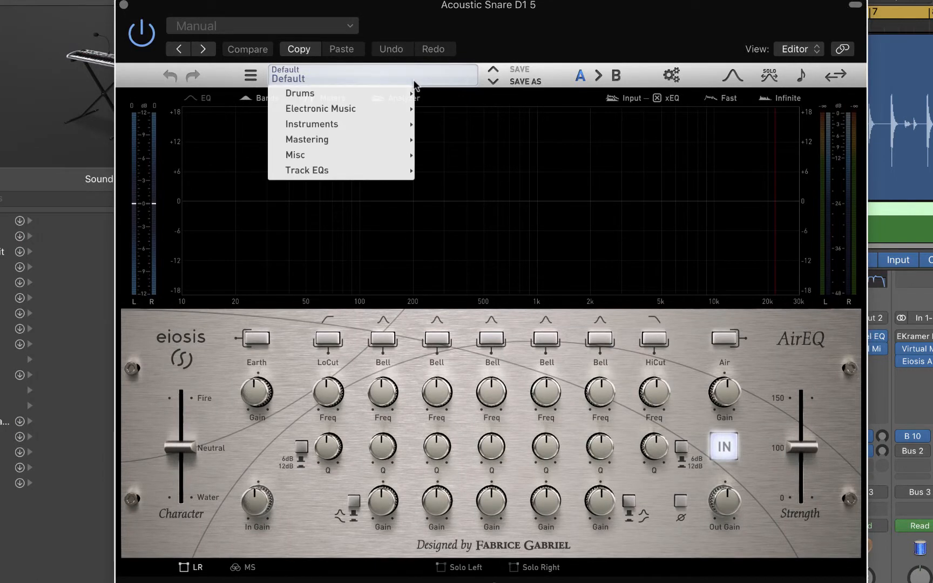
{"action": "mouse_move", "coordinate": [371, 93]}
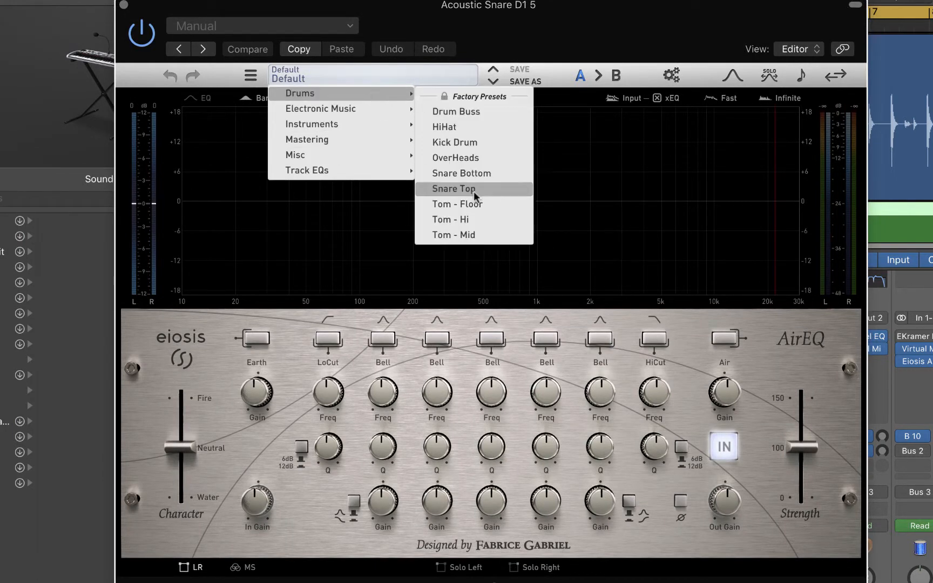
{"action": "left_click", "coordinate": [488, 189]}
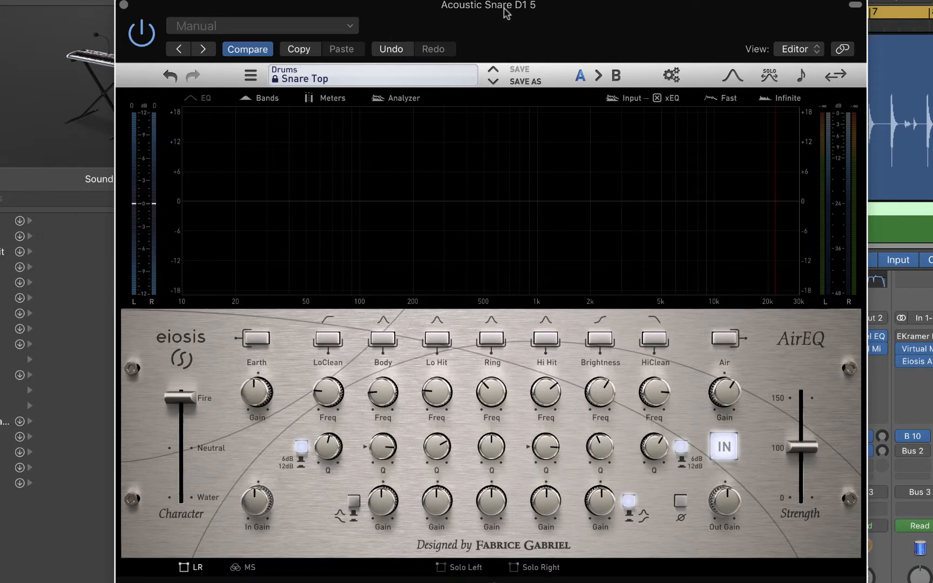
{"action": "left_click_drag", "start_coordinate": [506, 11], "coordinate": [455, 0]}
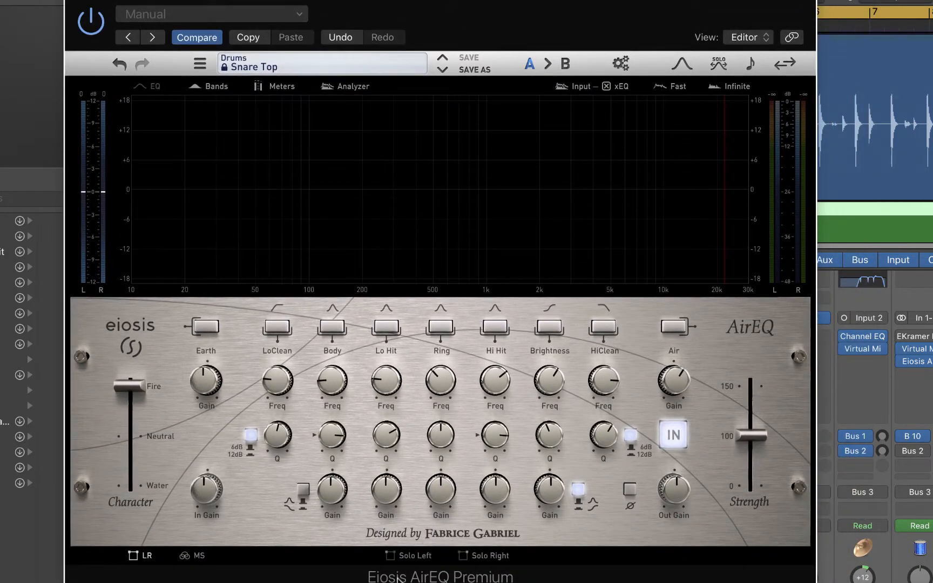
- During playback, boost the Ring band's gain and set the Hi Hit gain to -1.23 dB after trying a boost
{"action": "key", "text": "space"}
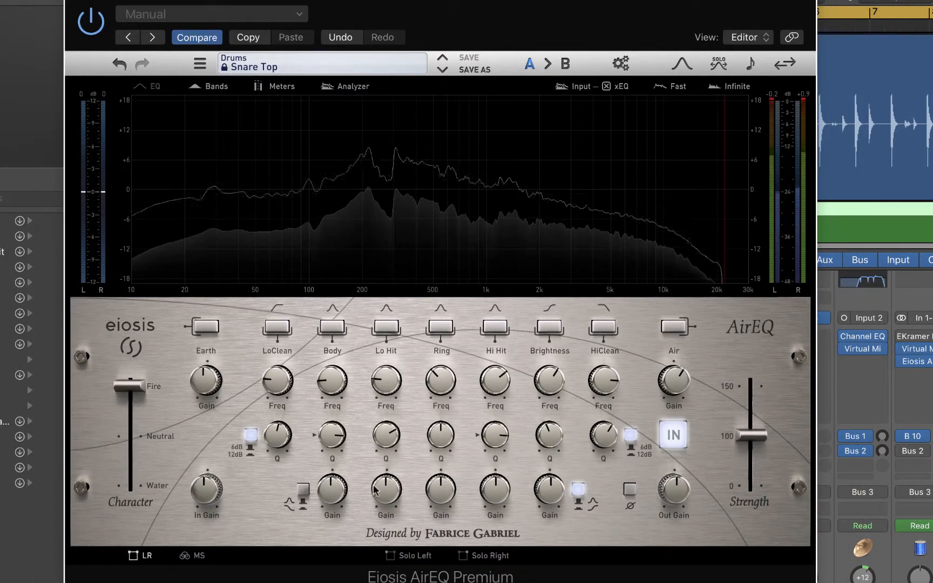
{"action": "left_click_drag", "start_coordinate": [440, 488], "coordinate": [500, 455]}
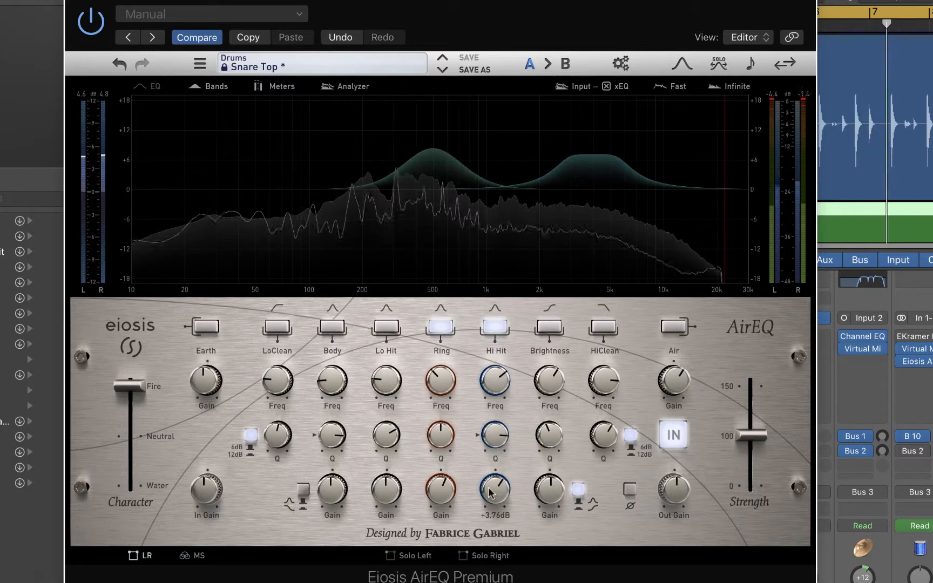
{"action": "left_click_drag", "start_coordinate": [489, 491], "coordinate": [385, 505]}
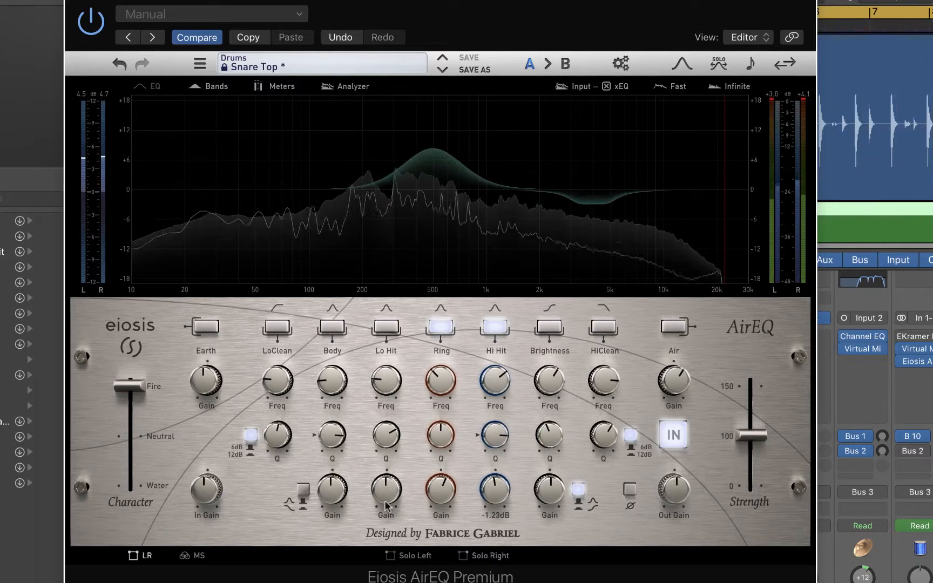
- Set the Body gain to +2.82 dB, Ring to +2.36 dB and Brightness to about +3 dB, and close the EQ
{"action": "left_click_drag", "start_coordinate": [332, 489], "coordinate": [336, 464]}
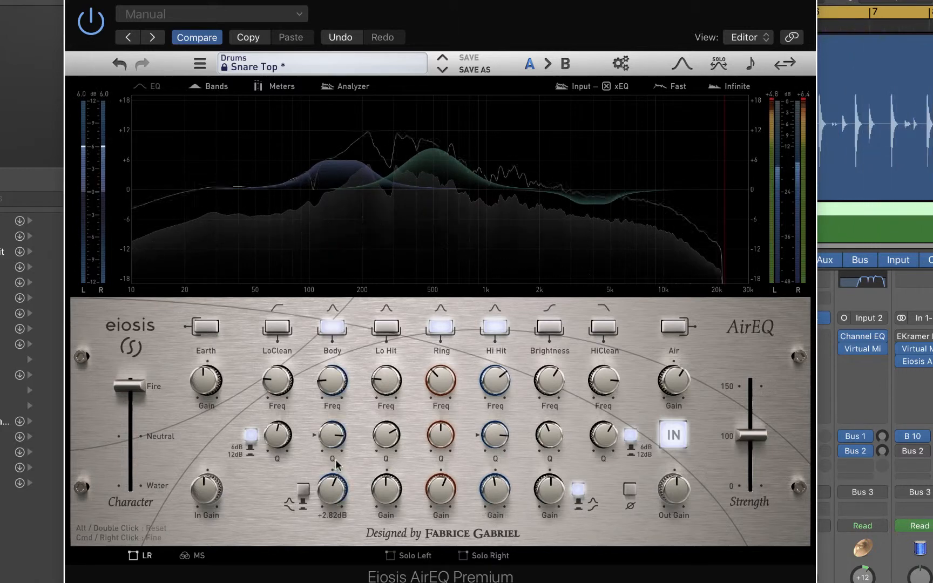
{"action": "left_click_drag", "start_coordinate": [444, 487], "coordinate": [444, 497]}
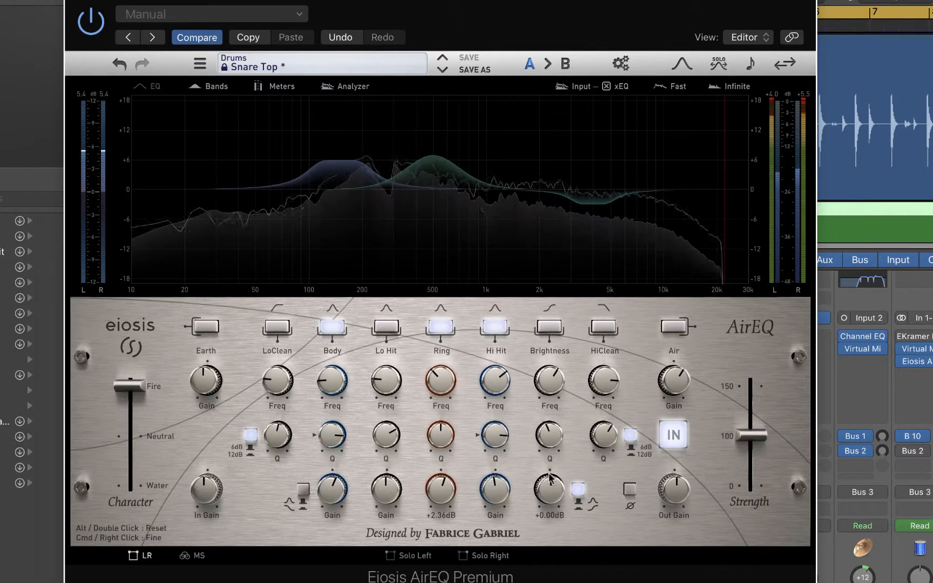
{"action": "left_click_drag", "start_coordinate": [549, 476], "coordinate": [553, 461]}
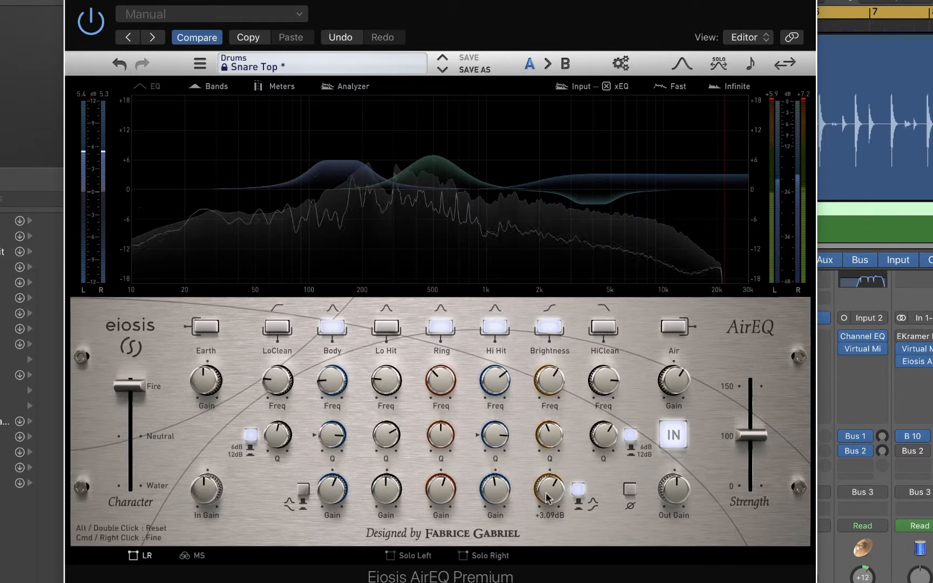
{"action": "left_click_drag", "start_coordinate": [546, 494], "coordinate": [546, 499]}
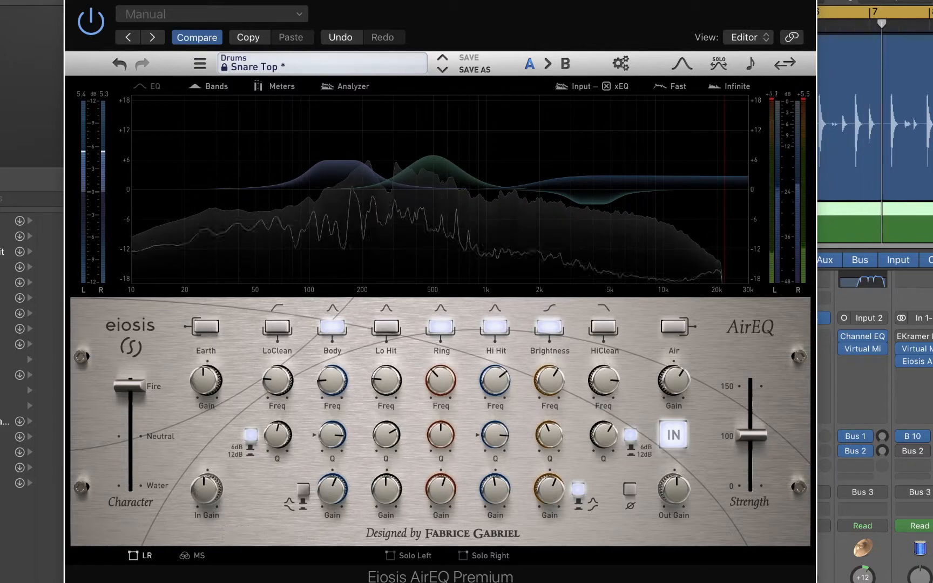
{"action": "left_click", "coordinate": [76, 3]}
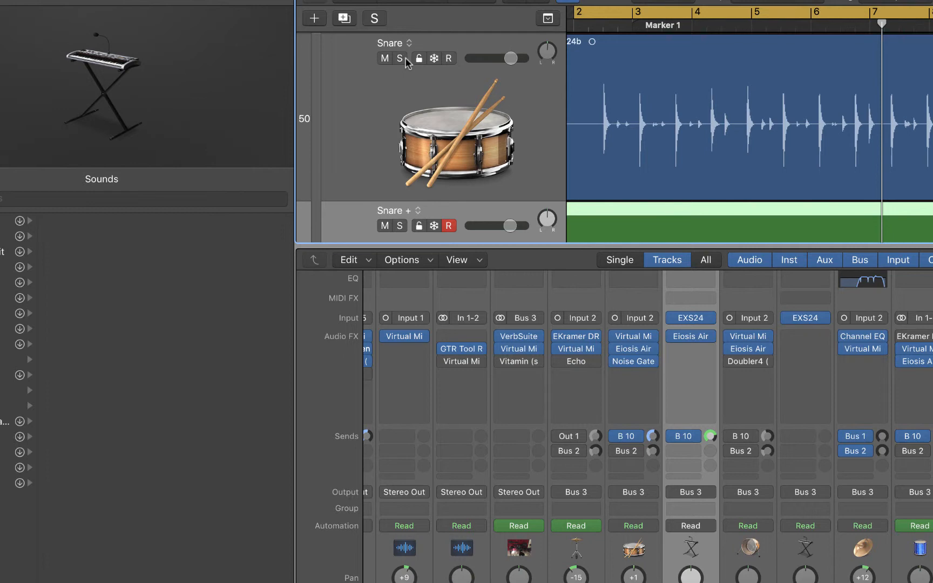
{"action": "left_click", "coordinate": [629, 361]}
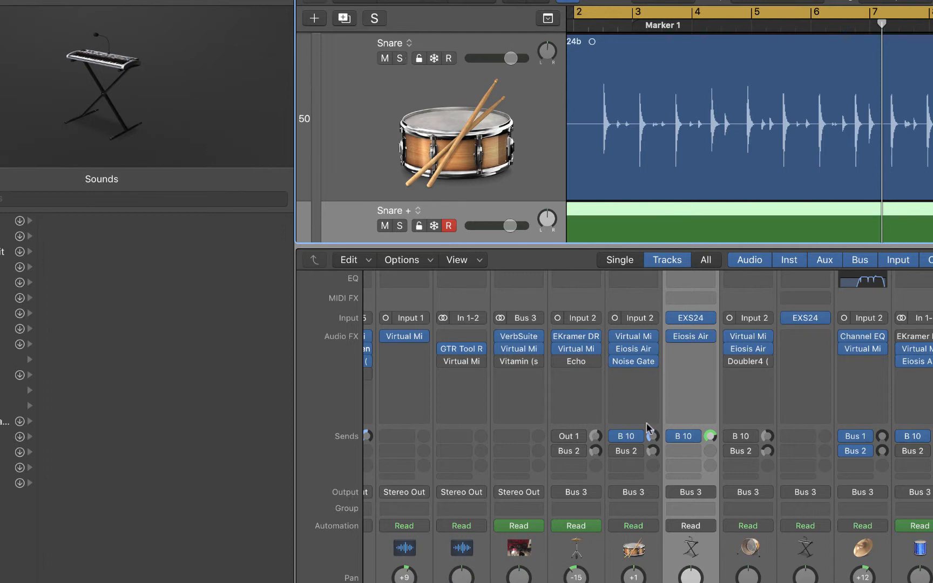